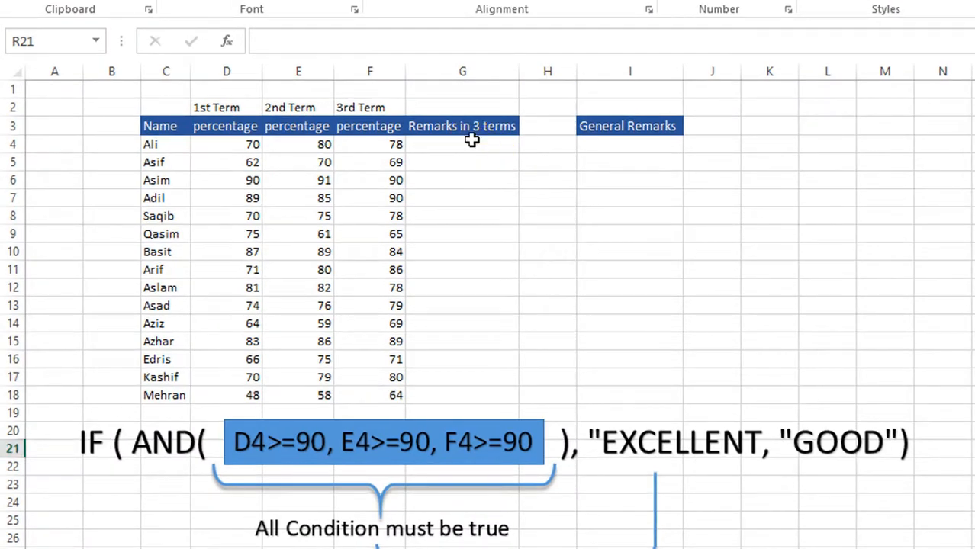
# Step: Review the student names and the three term percentages that feed the Remarks in 3 terms column
pyautogui.click(464, 146)
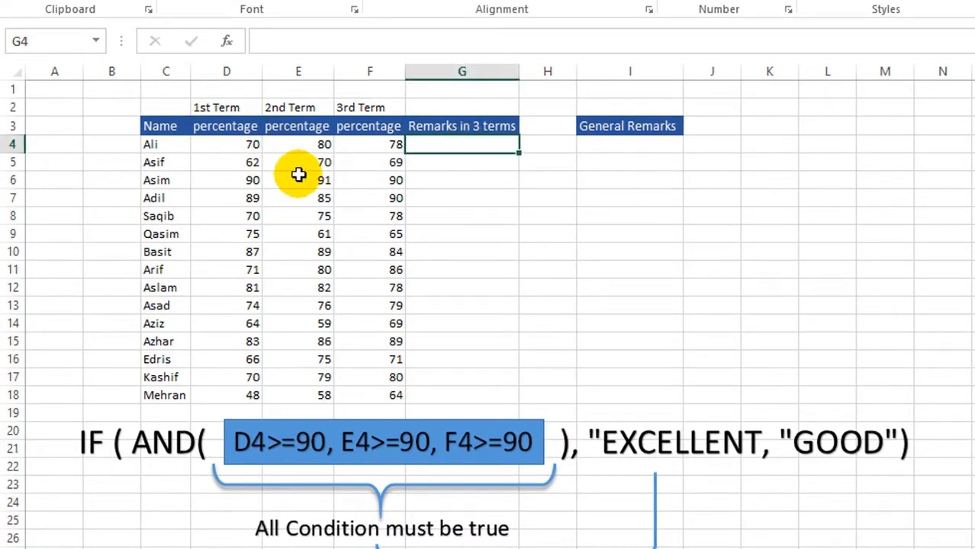
pyautogui.moveTo(151, 157); pyautogui.dragTo(156, 233)
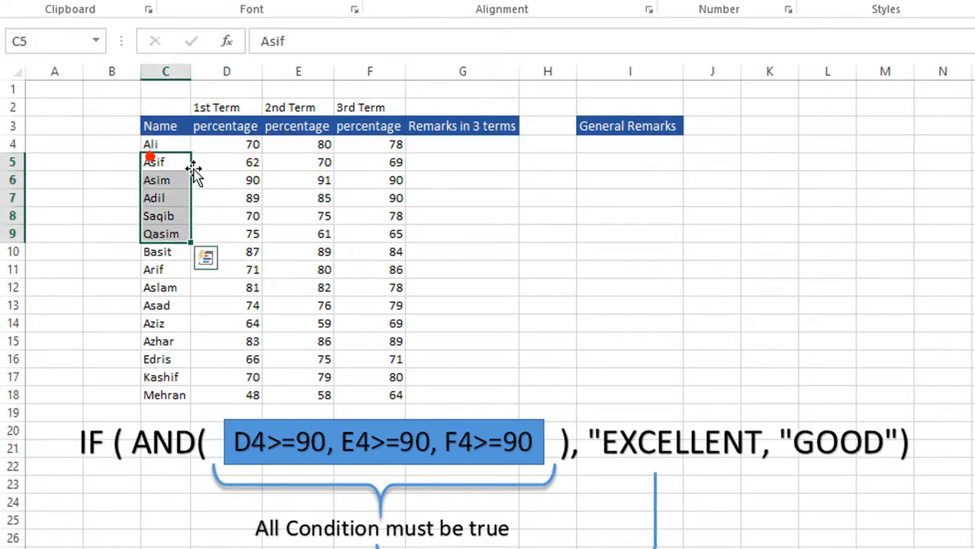
pyautogui.click(235, 107)
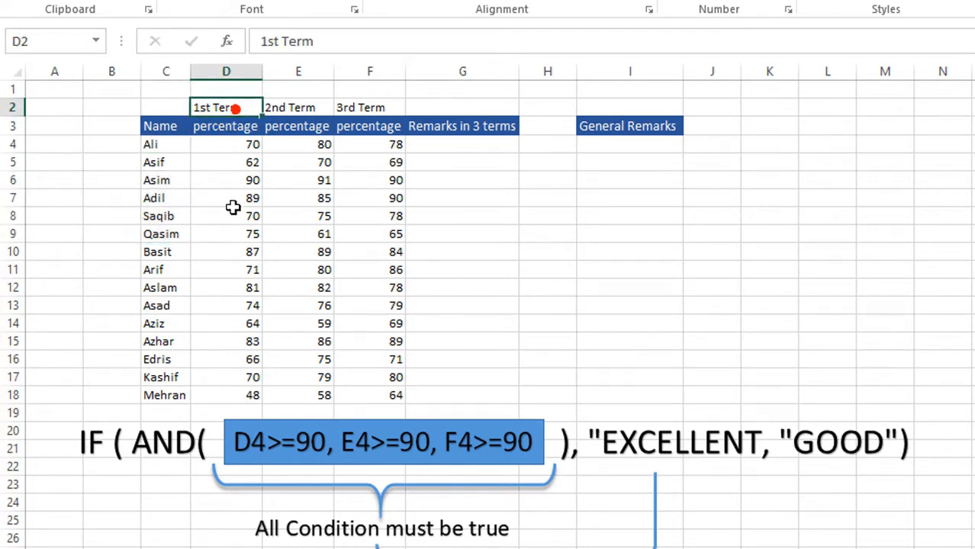
pyautogui.click(211, 143)
pyautogui.click(303, 147)
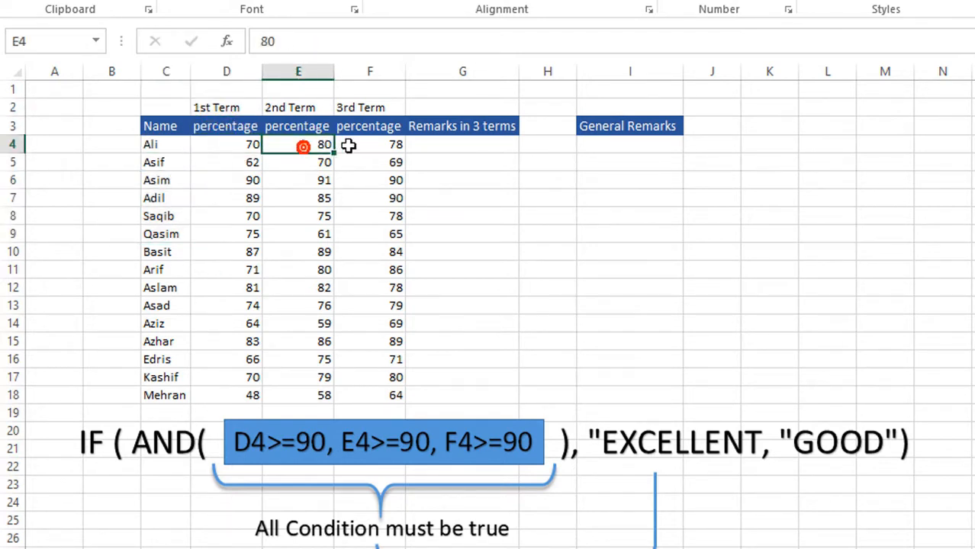
pyautogui.click(367, 146)
pyautogui.click(414, 195)
# Step: Start a formula in G4 with an IF function whose logical test is a nested AND function
pyautogui.click(443, 151)
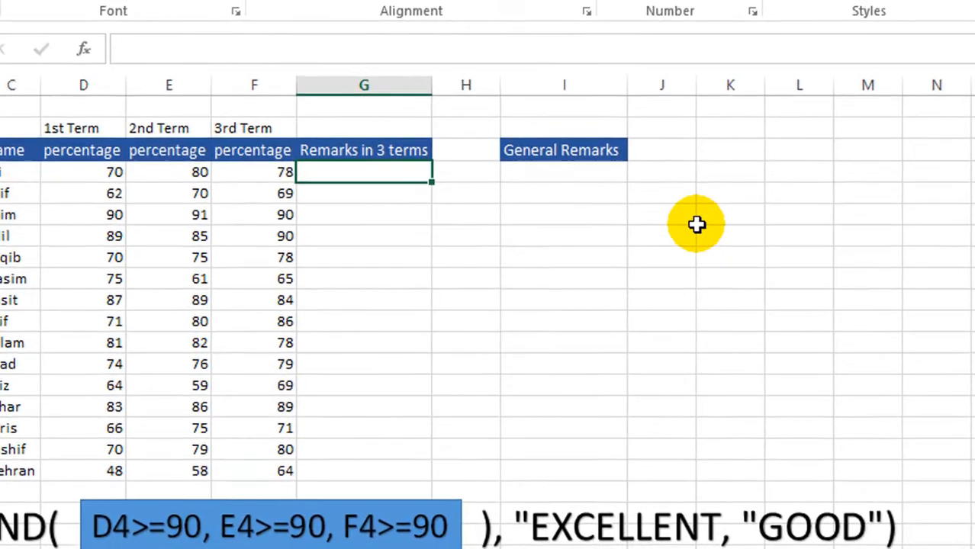
pyautogui.write('=i')
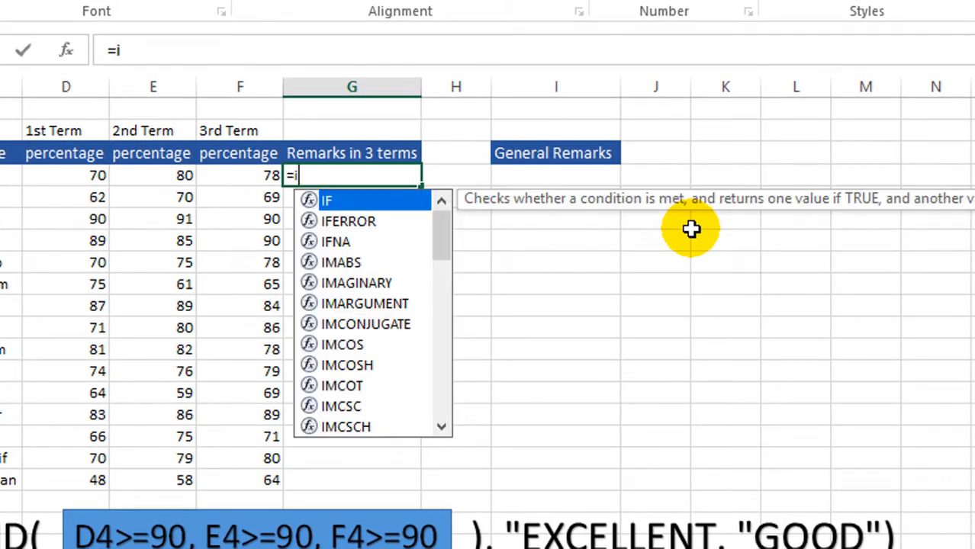
pyautogui.press('BackSpace')
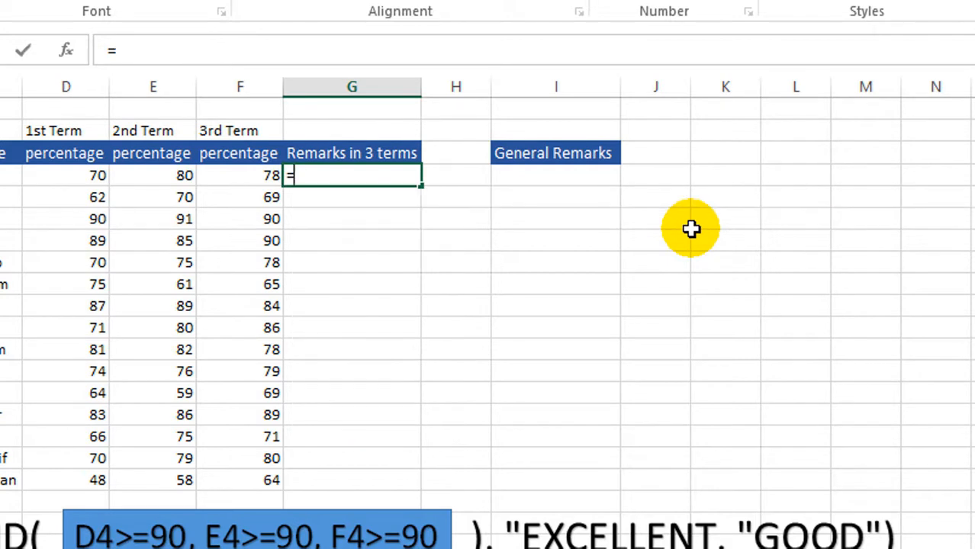
pyautogui.write('IF')
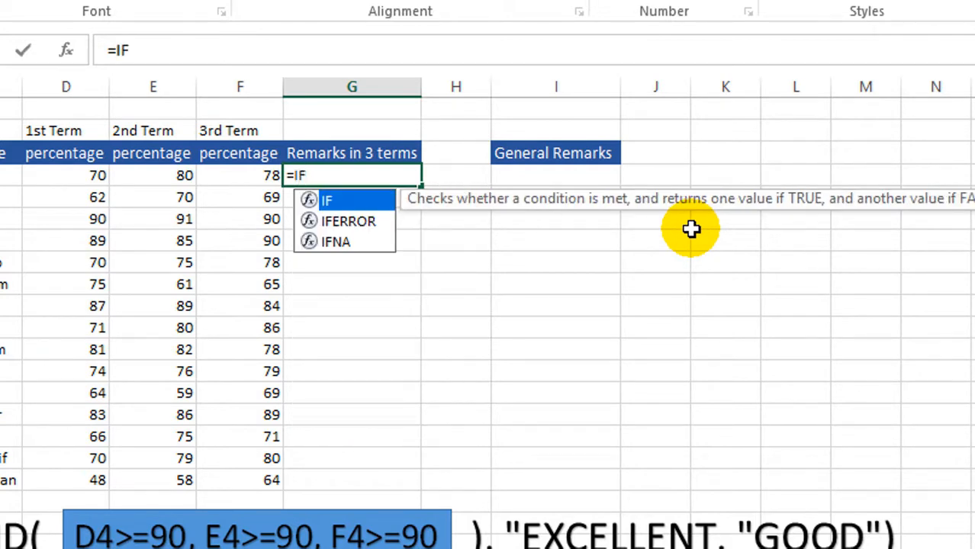
pyautogui.write('(')
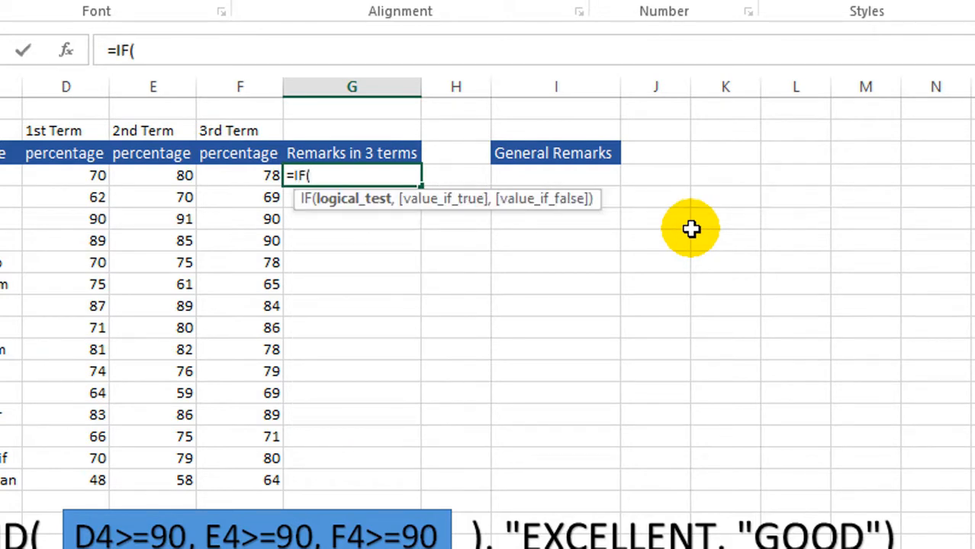
pyautogui.write('AND')
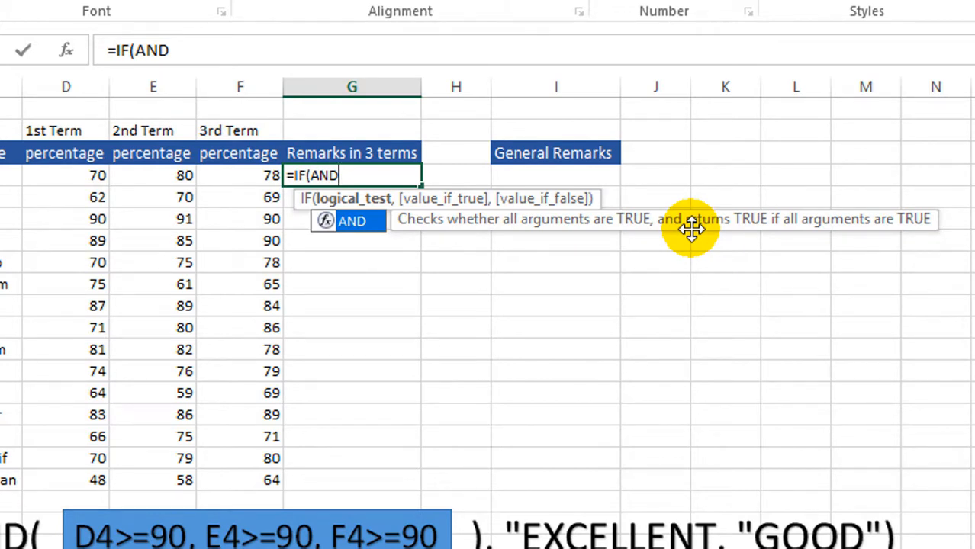
pyautogui.write('(')
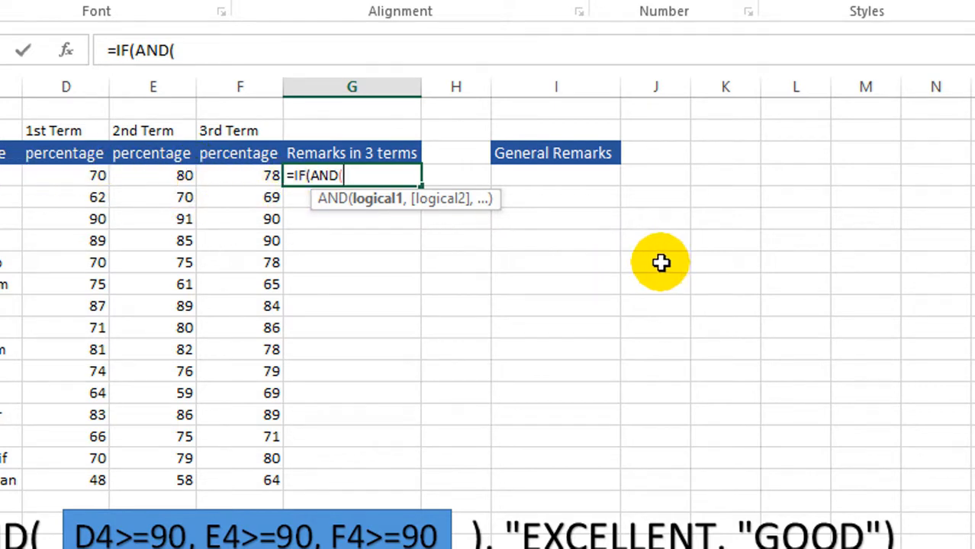
# Step: Add D4>=90 as the first condition of the AND function in G4
pyautogui.click(72, 176)
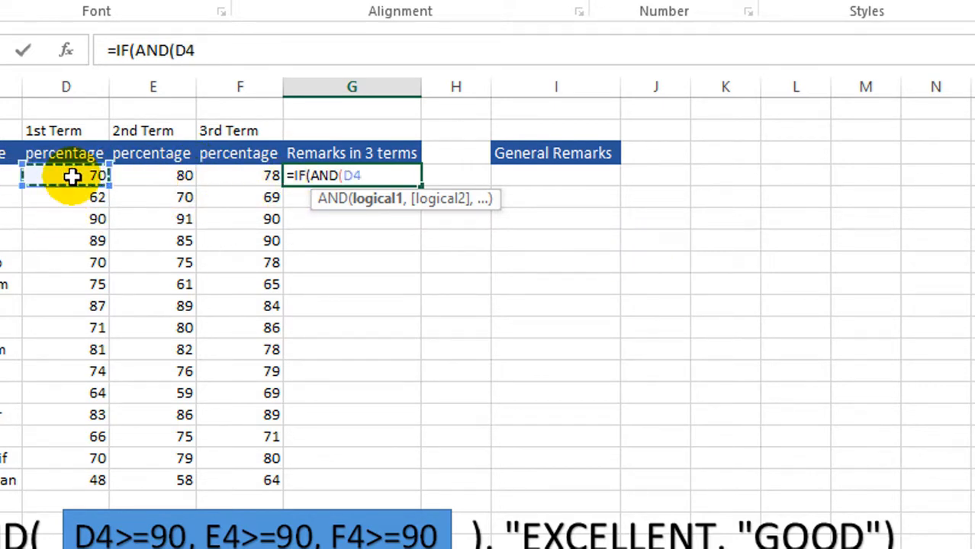
pyautogui.write('>')
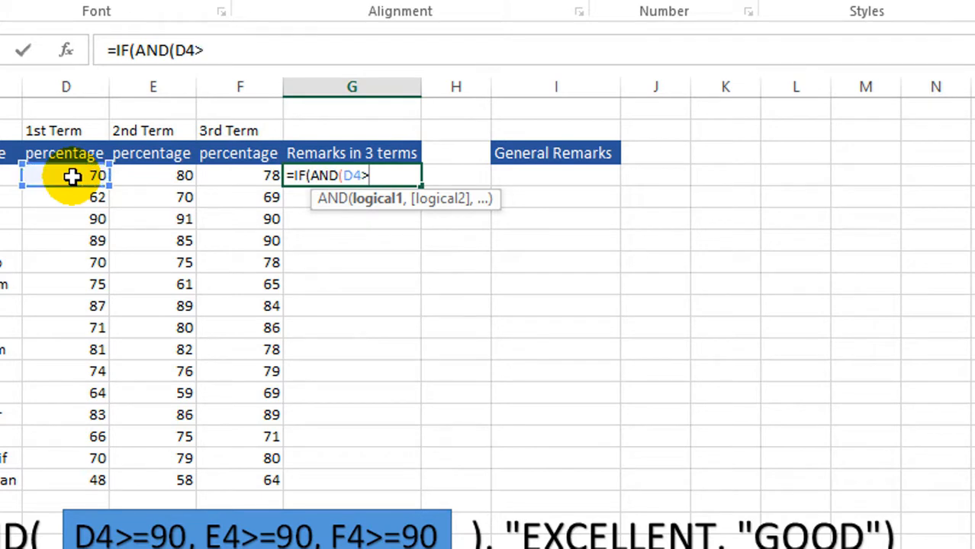
pyautogui.write('=90')
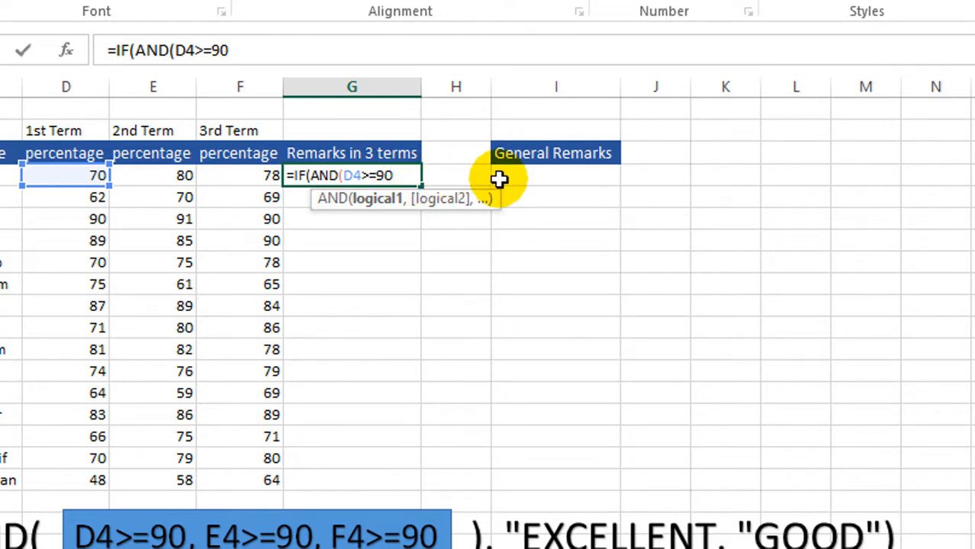
# Step: Add E4>=90 and F4>=90 as the second and third conditions and close the AND function
pyautogui.write(',')
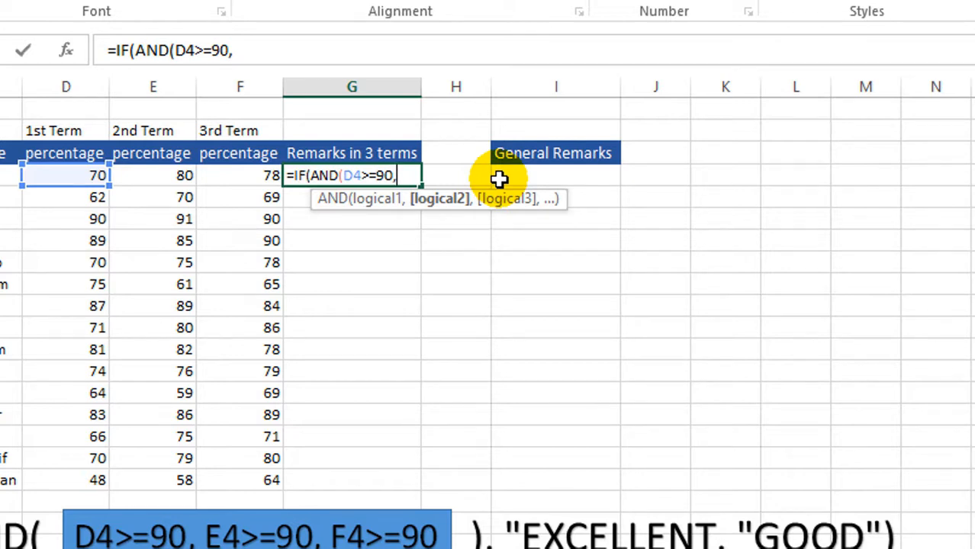
pyautogui.write('E4>')
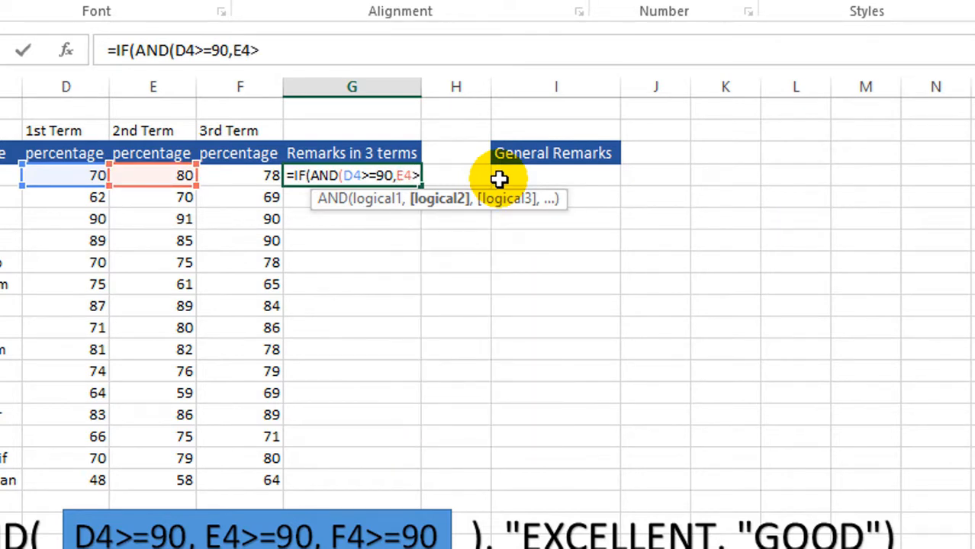
pyautogui.write('=90')
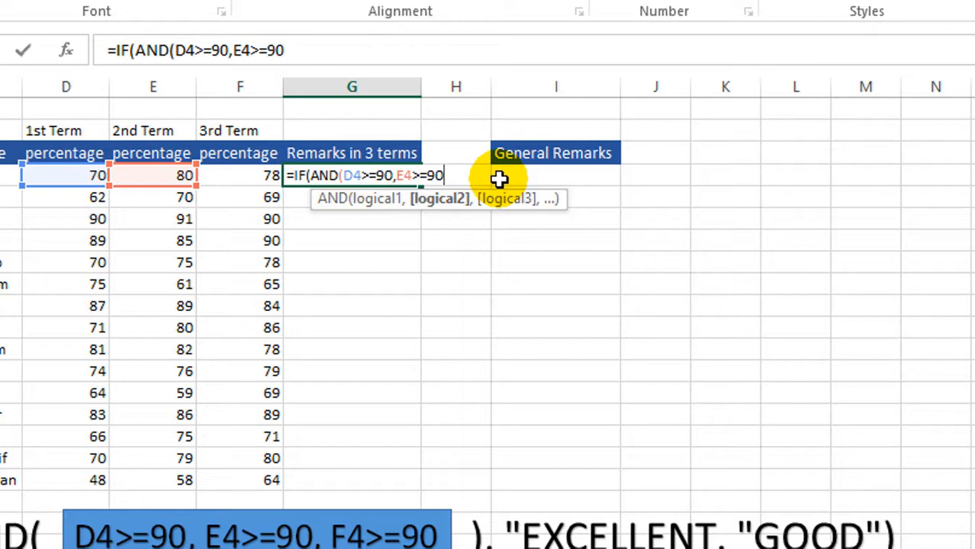
pyautogui.write(',')
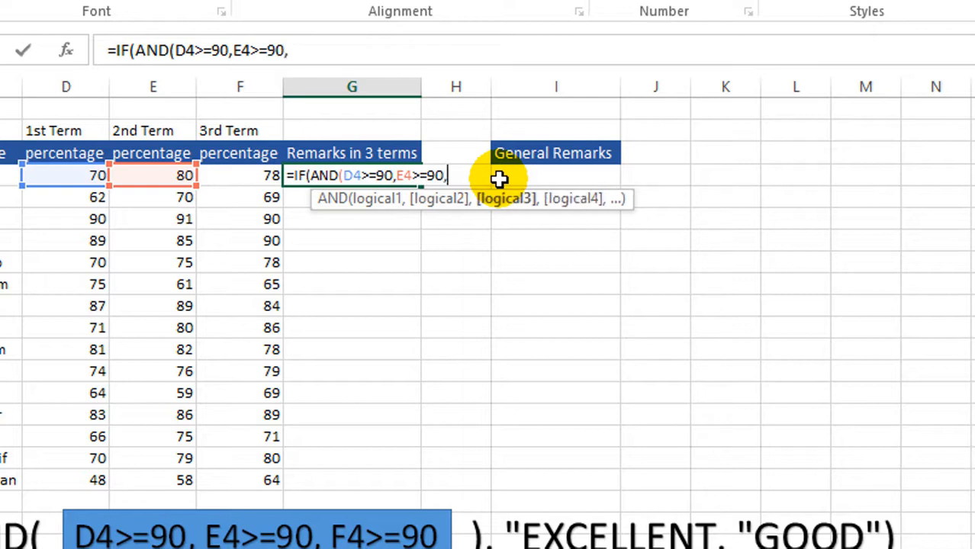
pyautogui.write('F4')
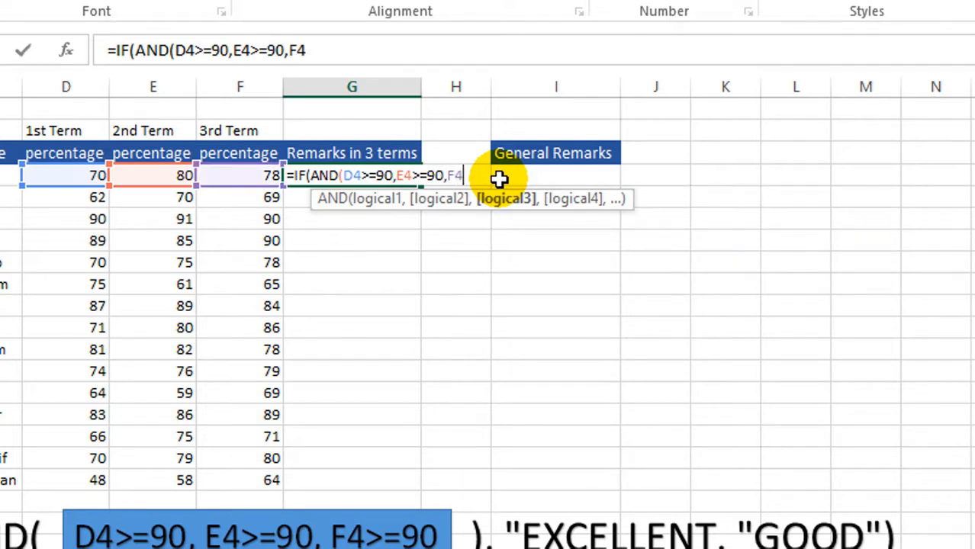
pyautogui.write('>=90')
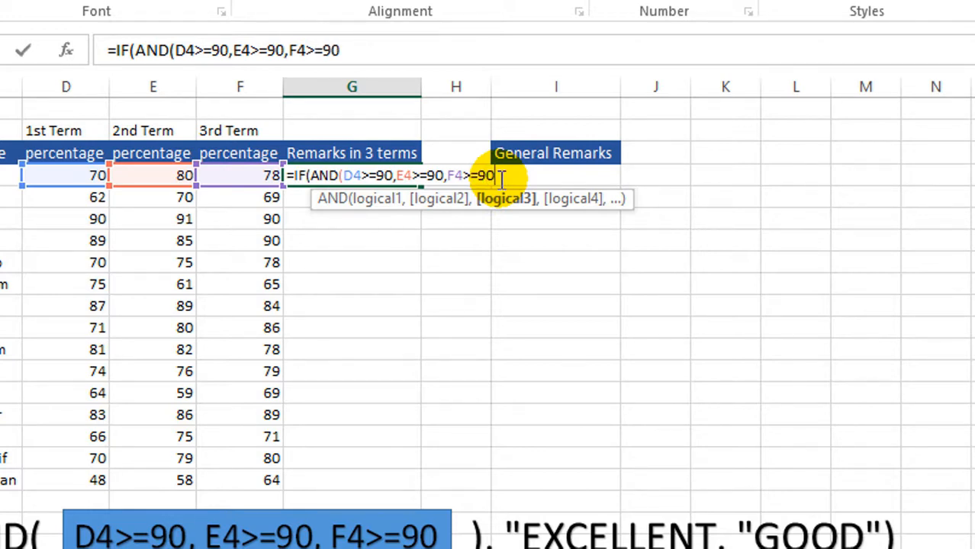
pyautogui.write(')')
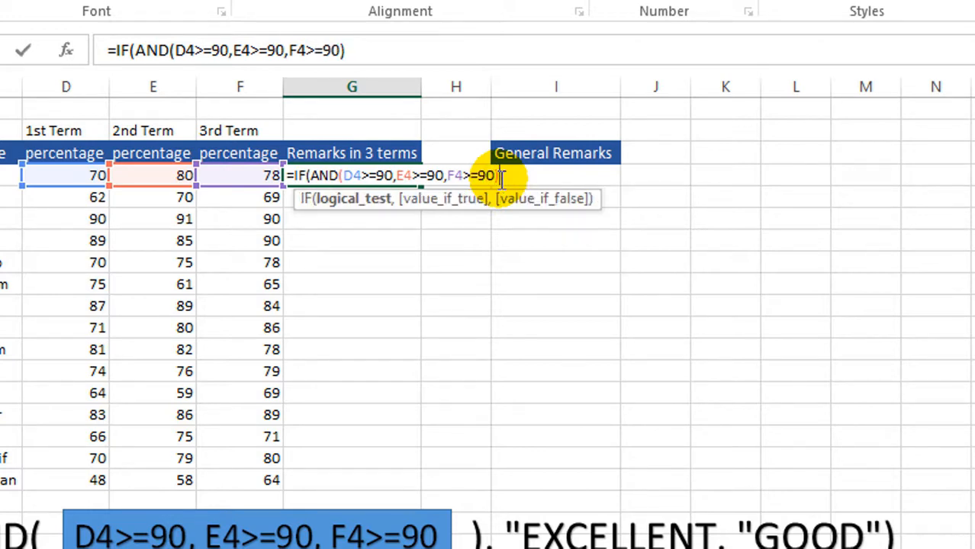
pyautogui.write(',')
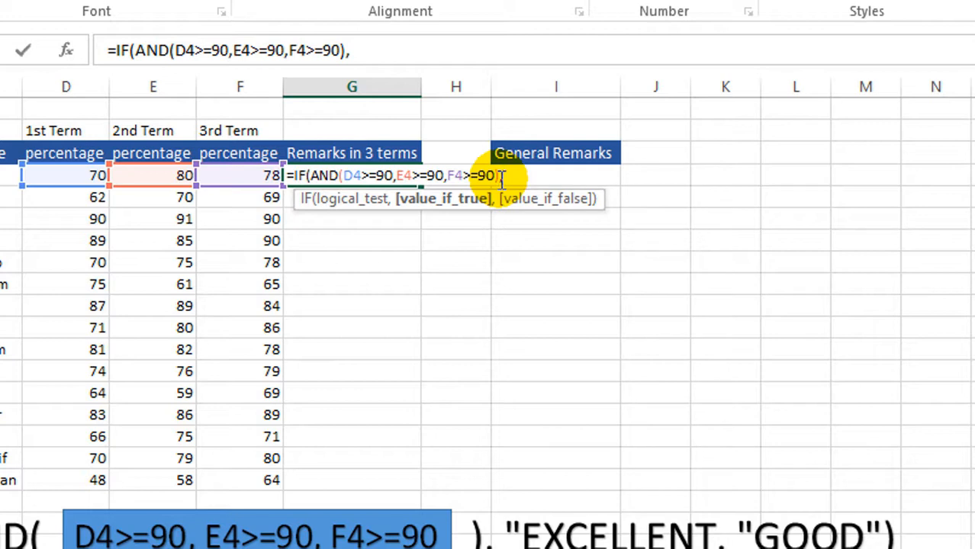
pyautogui.write('"e')
# Step: Enter "EXCELLENT" as the IF formula's value when all conditions are true
pyautogui.press('BackSpace')
pyautogui.write('EXCELLEN')
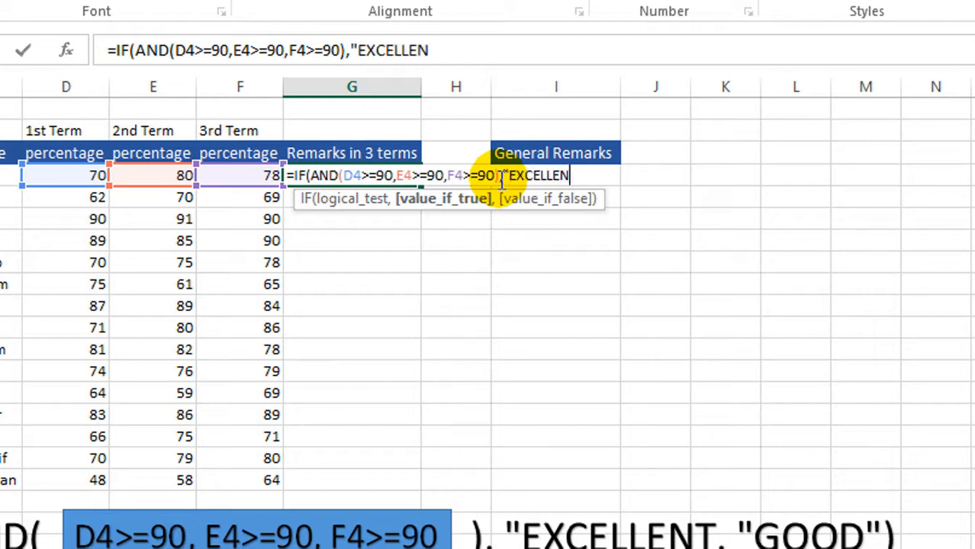
pyautogui.write('T","')
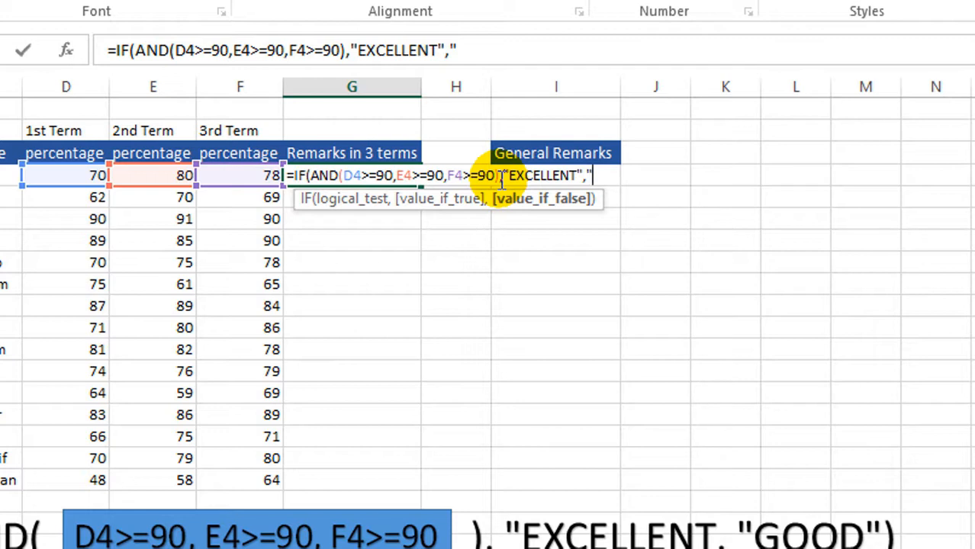
# Step: Complete the G4 formula with "GOOD" as the value if false and fill it down to G18
pyautogui.write('GOOG')
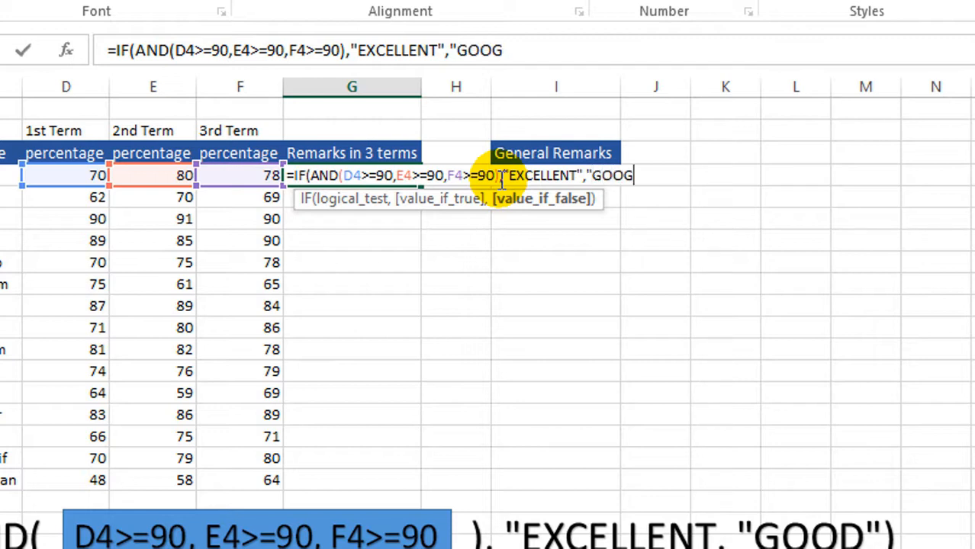
pyautogui.press('BackSpace')
pyautogui.write('D")')
pyautogui.press('Return')
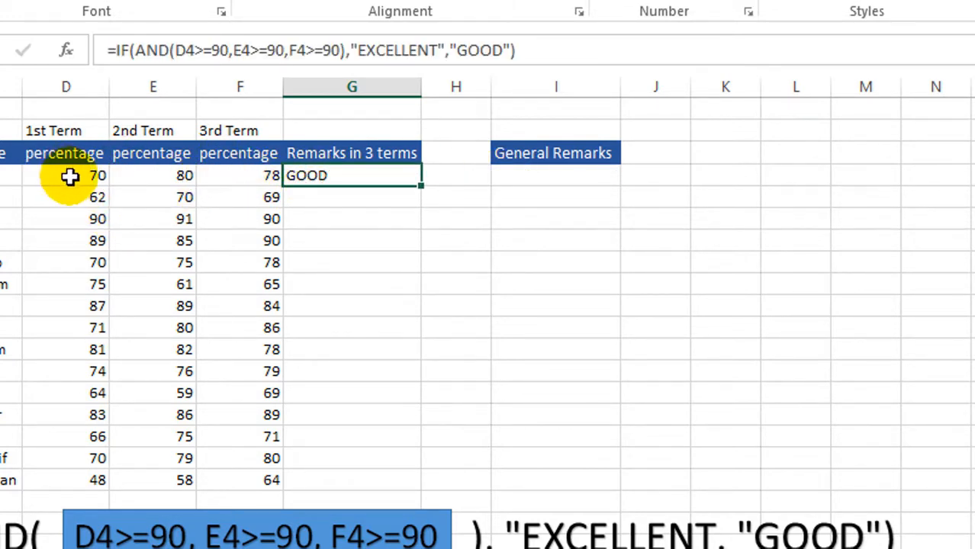
pyautogui.moveTo(420, 190); pyautogui.dragTo(434, 490)
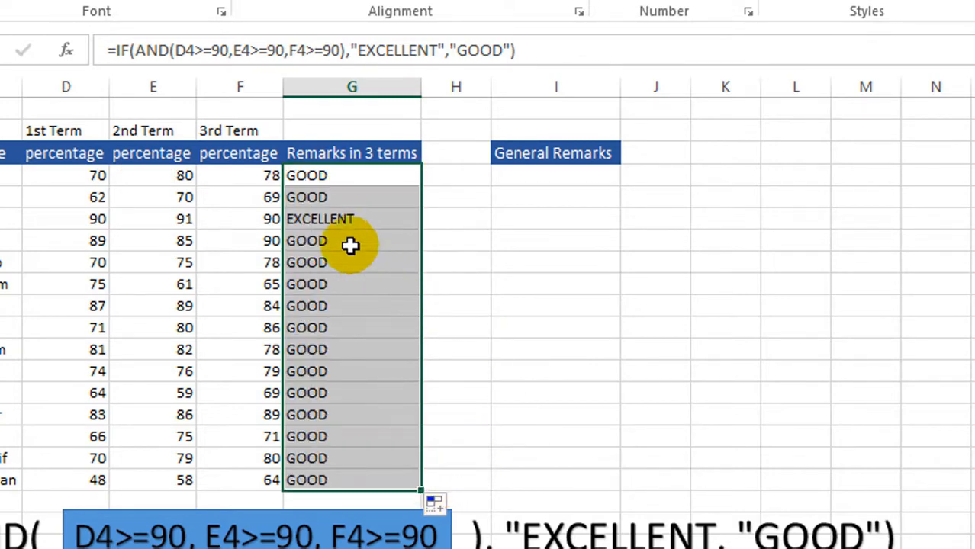
# Step: Check the remark in G6 against the three term percentages in row 6
pyautogui.click(342, 219)
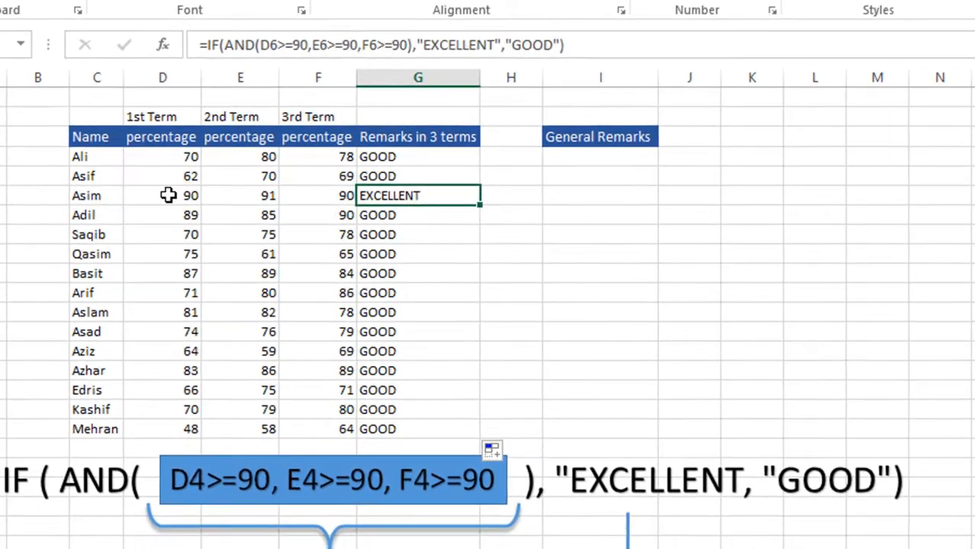
pyautogui.click(113, 212)
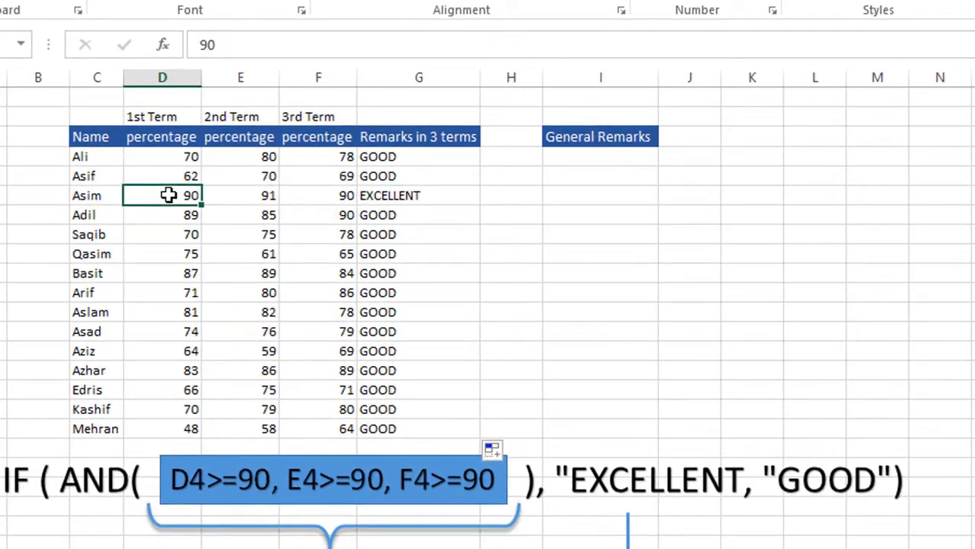
pyautogui.click(250, 198)
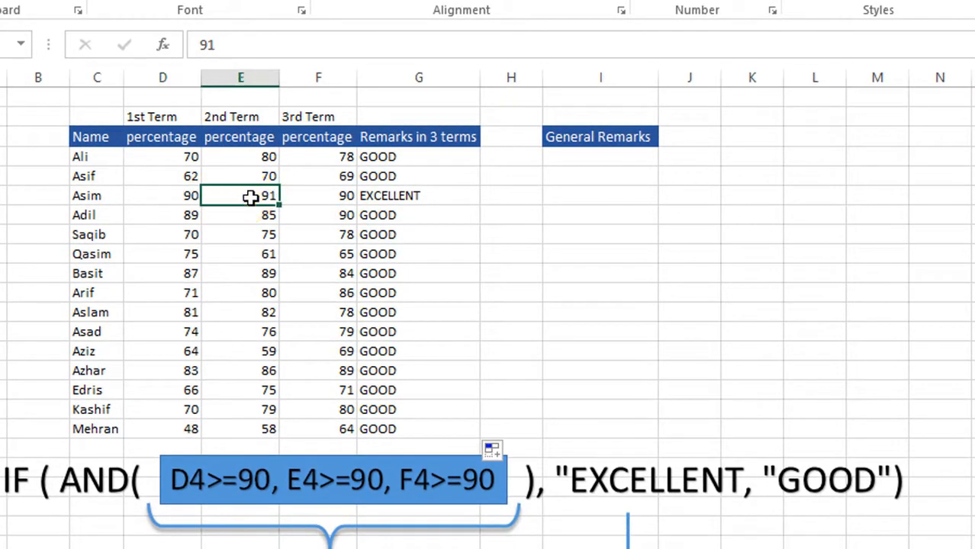
pyautogui.click(313, 197)
pyautogui.click(450, 196)
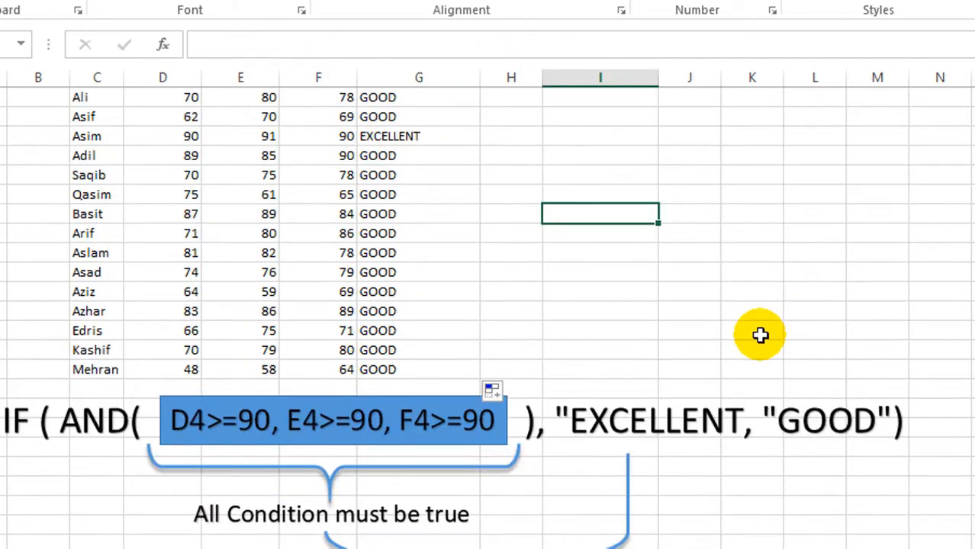
# Step: Review the formula explanation below the table and compare the 3rd Term percentages in rows 6 and 7
pyautogui.click(766, 500)
pyautogui.click(534, 352)
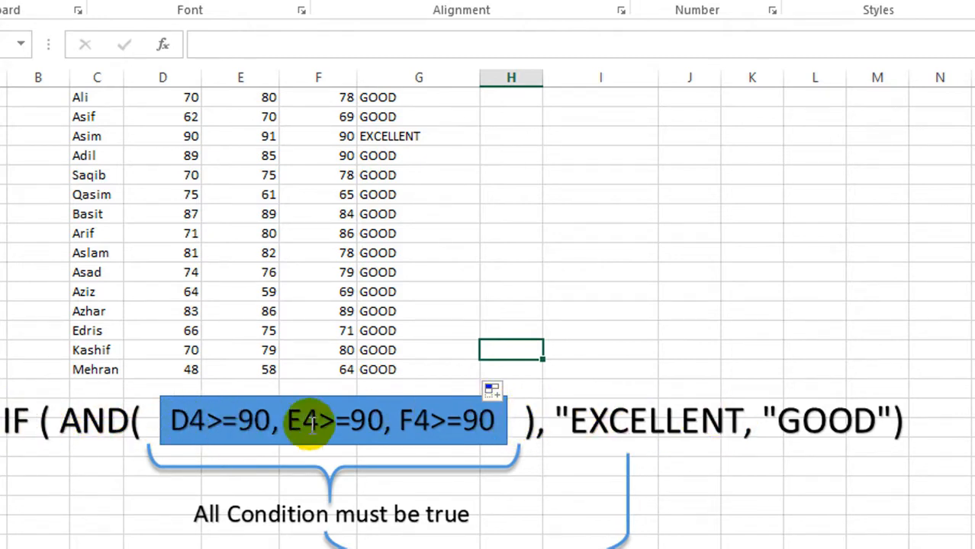
pyautogui.moveTo(744, 421); pyautogui.dragTo(557, 421)
pyautogui.click(747, 501)
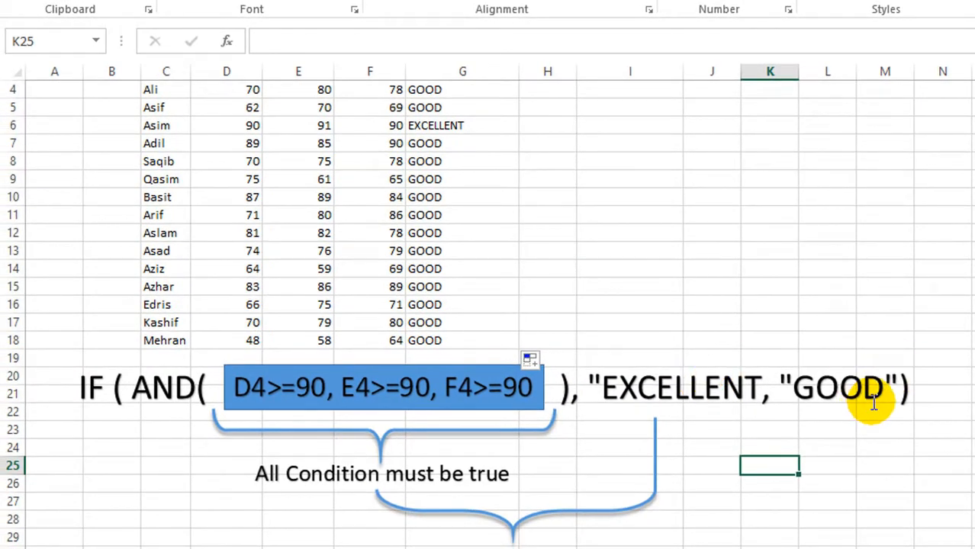
pyautogui.scroll(1, 965, 305)
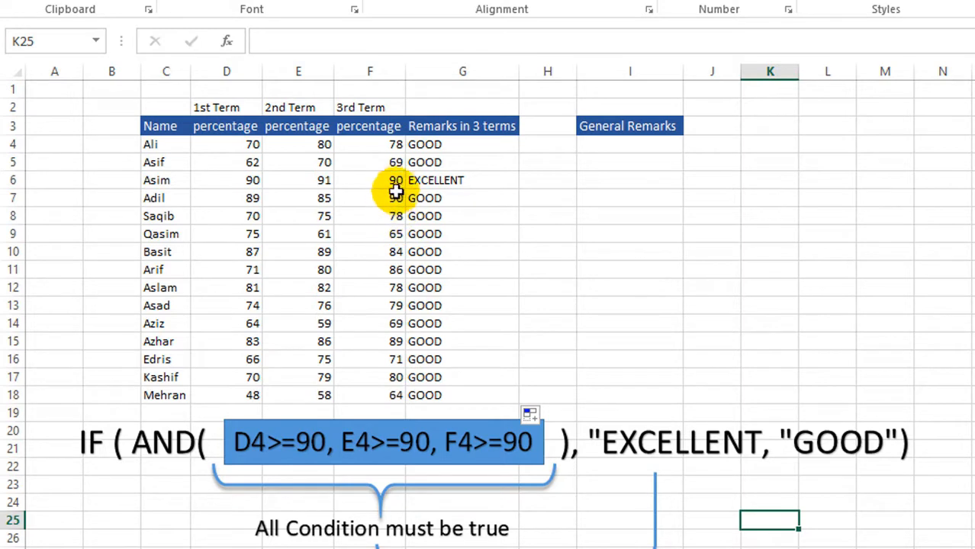
pyautogui.click(396, 182)
pyautogui.click(395, 197)
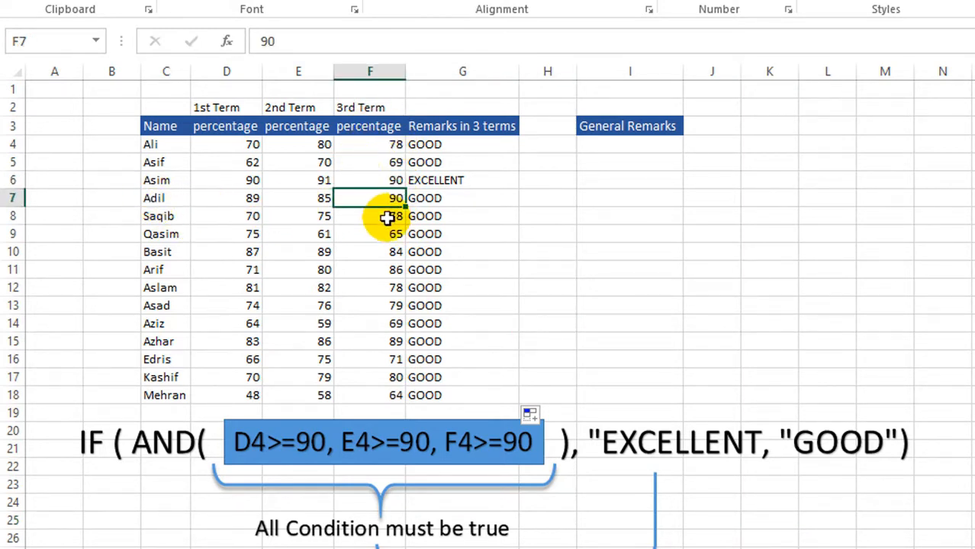
# Step: Compare the G6 remark with the row 6 term percentages, and examine the row 4 percentages for the General Remarks column
pyautogui.click(444, 178)
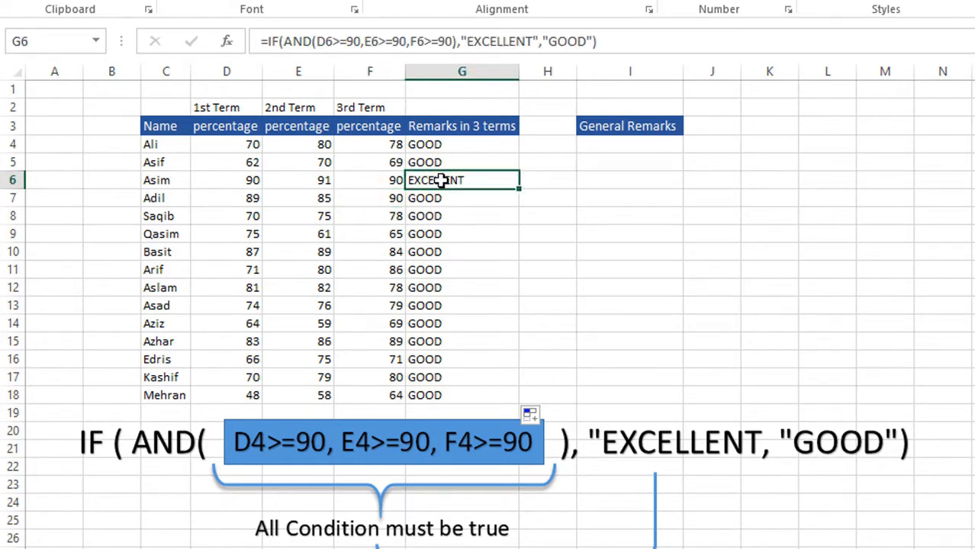
pyautogui.click(229, 181)
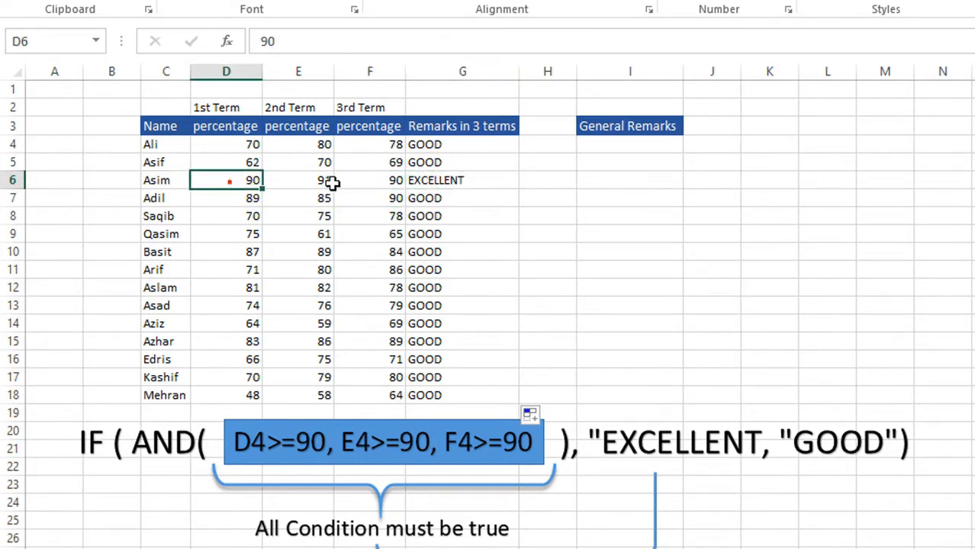
pyautogui.click(326, 182)
pyautogui.click(365, 182)
pyautogui.click(418, 180)
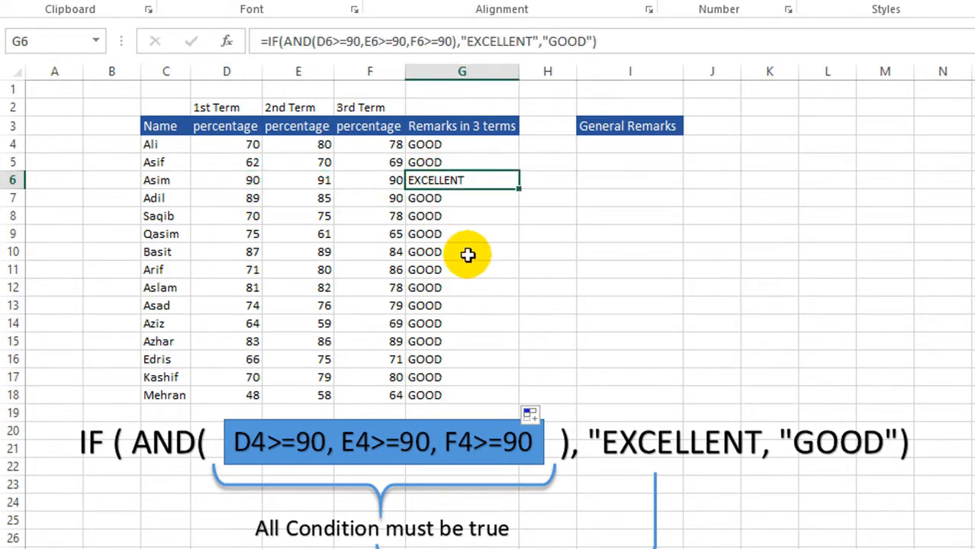
pyautogui.click(372, 195)
pyautogui.click(612, 145)
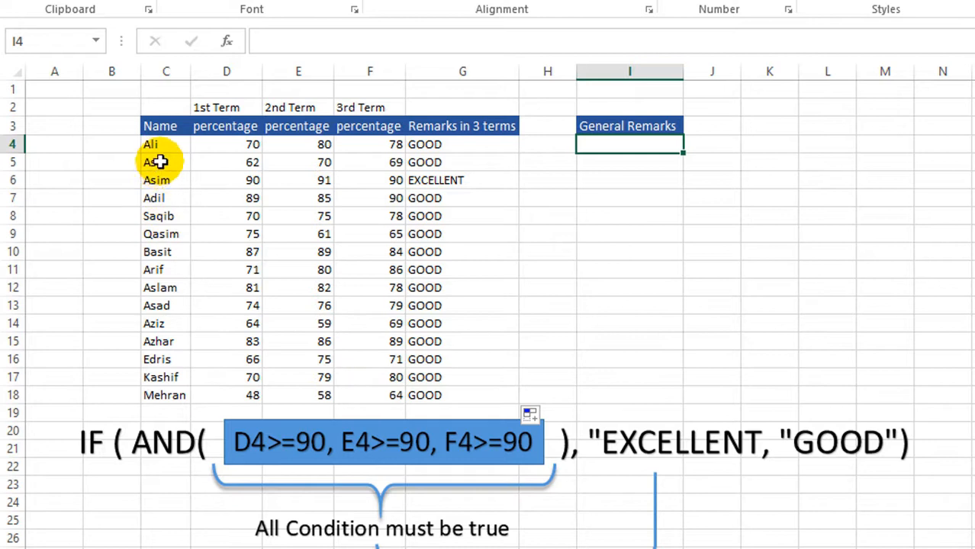
pyautogui.click(229, 146)
pyautogui.click(299, 145)
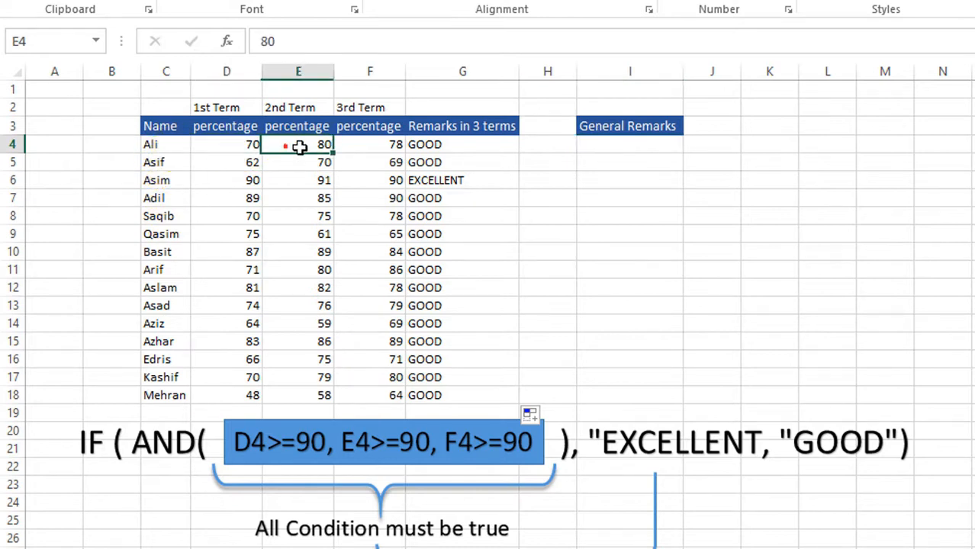
pyautogui.click(365, 147)
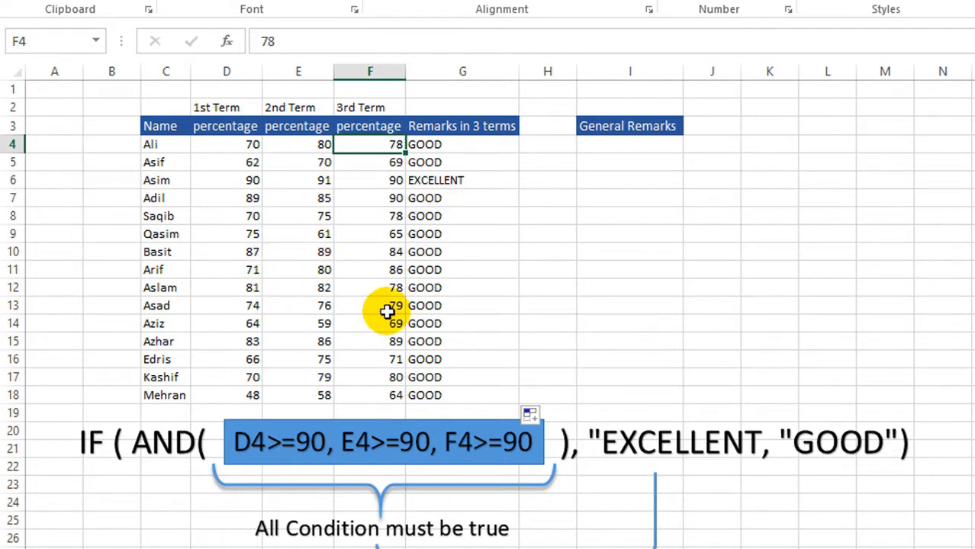
# Step: Start an IF formula in I4 with an OR test of D4>=90, E4>=90 and F4>=90
pyautogui.click(635, 146)
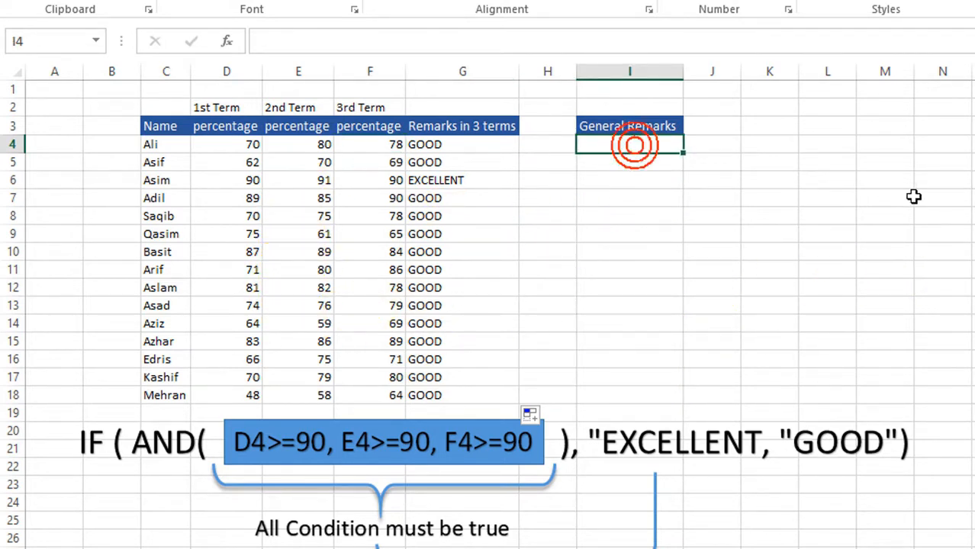
pyautogui.write('=I')
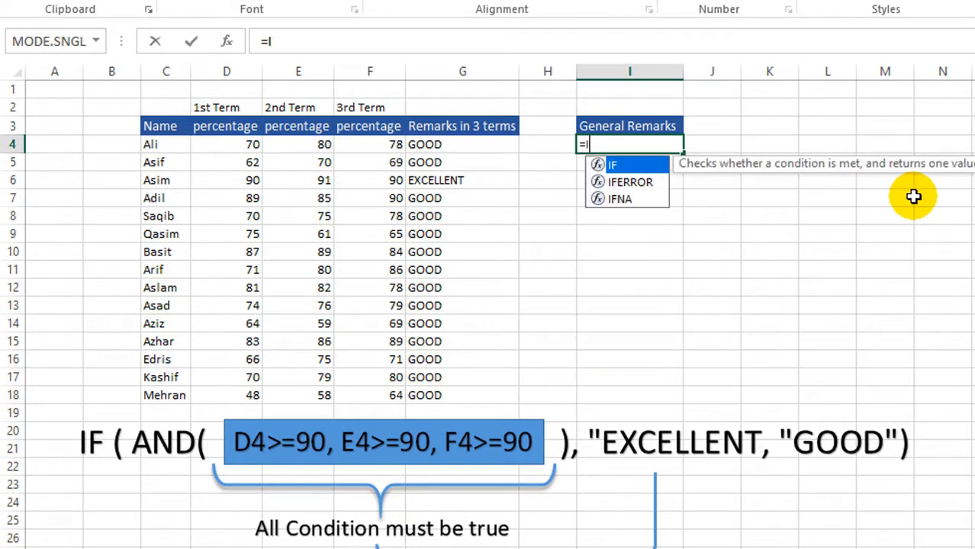
pyautogui.write('F(OR')
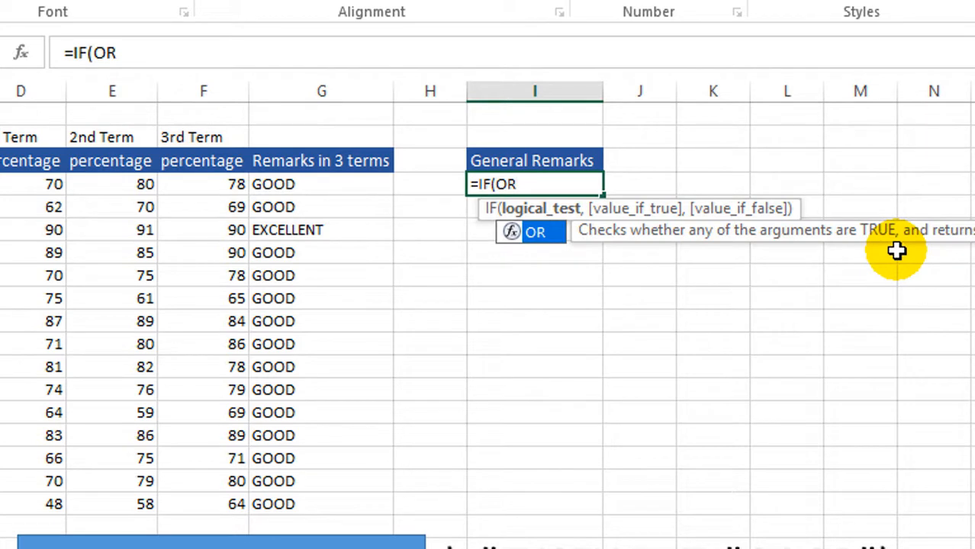
pyautogui.write('(')
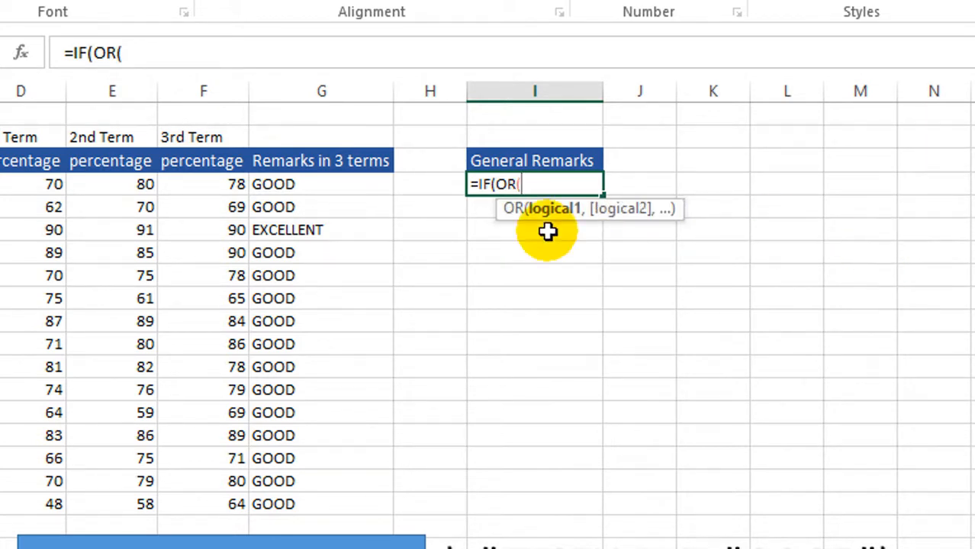
pyautogui.click(25, 192)
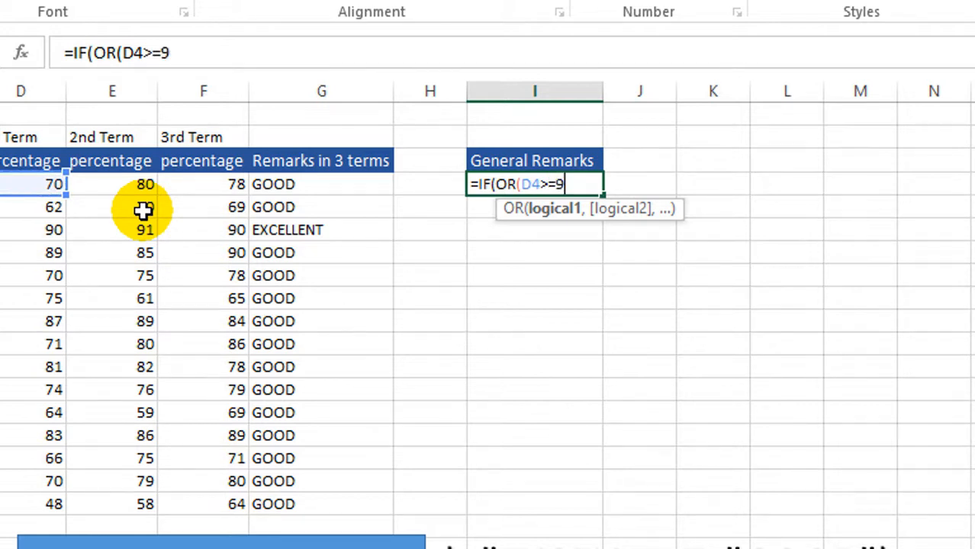
pyautogui.write('>=90,E')
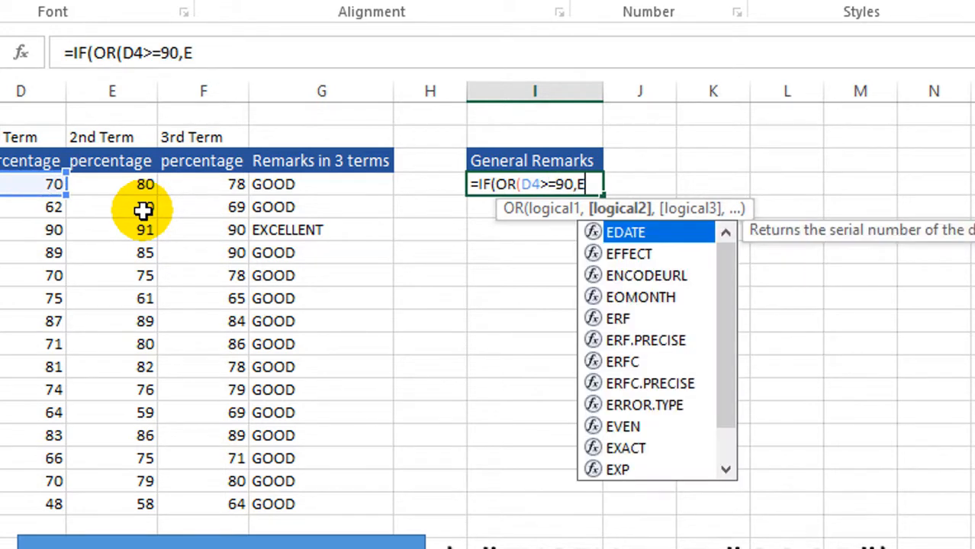
pyautogui.write('4')
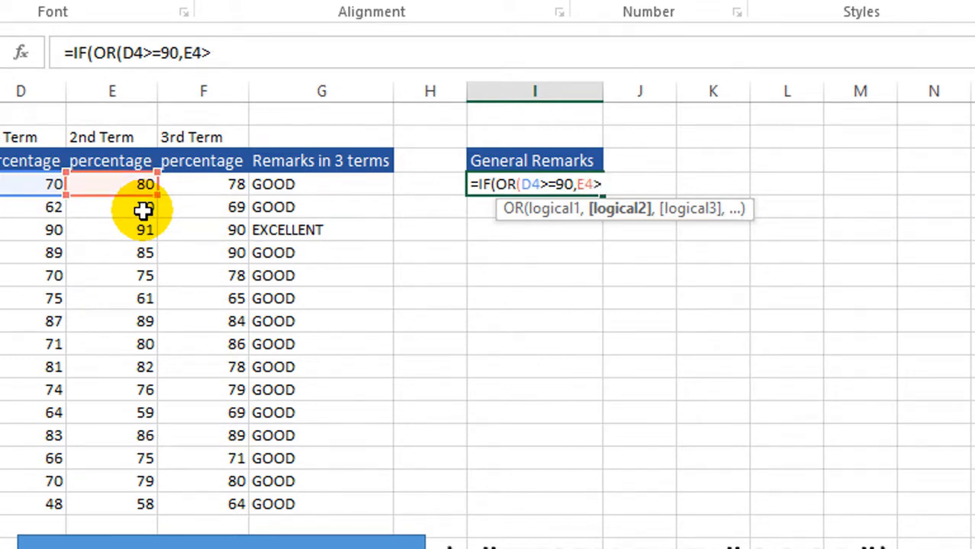
pyautogui.write('>=90,F4>=90')
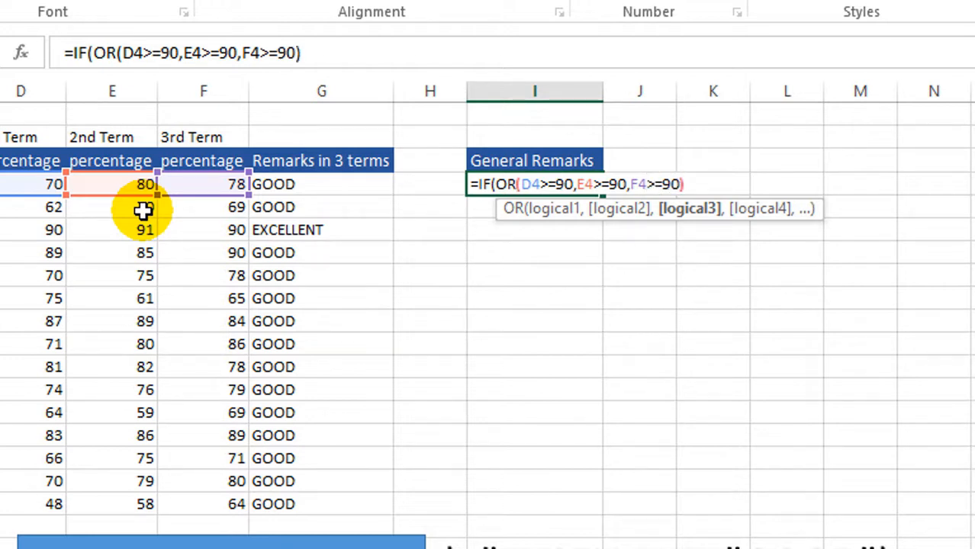
# Step: Complete the I4 formula with "VERY GOOD" if true and "FINE" if false, and fill it down to I18
pyautogui.write('),"VERY GOOD')
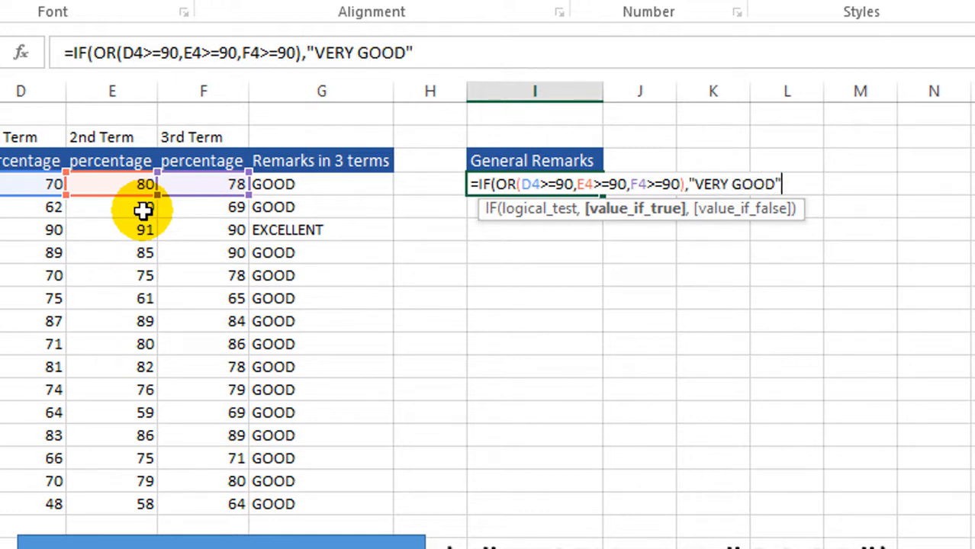
pyautogui.write(',"FINE")')
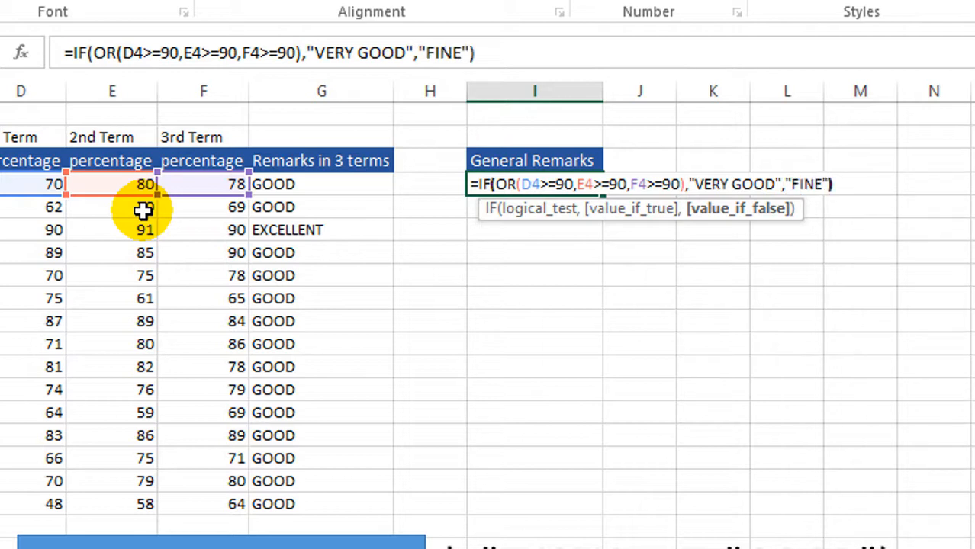
pyautogui.press('Return')
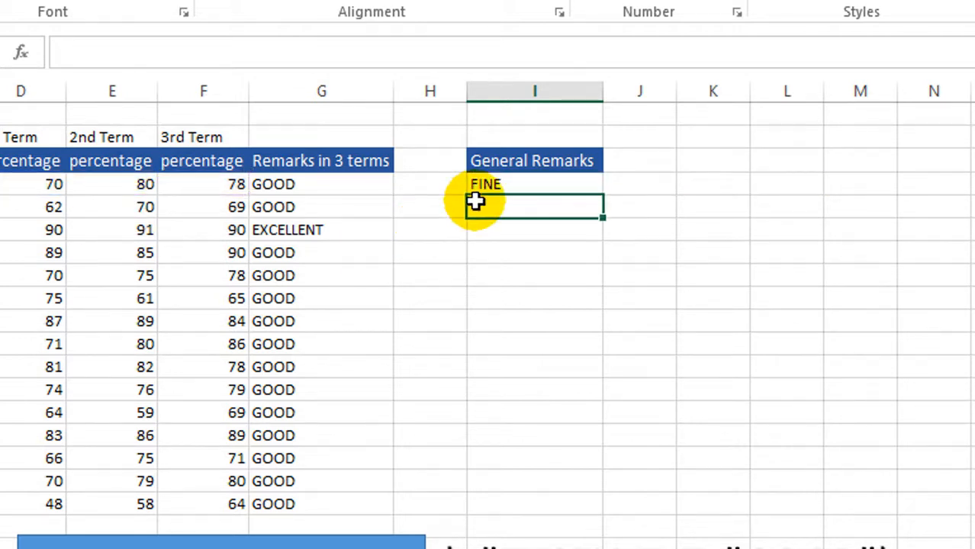
pyautogui.click(506, 182)
pyautogui.moveTo(603, 195); pyautogui.dragTo(611, 501)
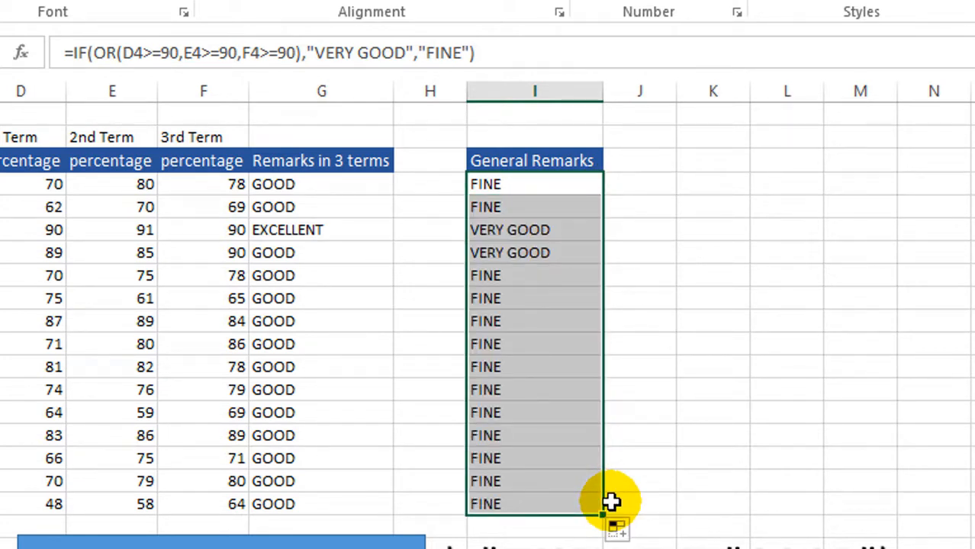
# Step: Check the General Remarks in I6 and I7 against the 3rd Term percentage in F7
pyautogui.click(505, 228)
pyautogui.click(529, 256)
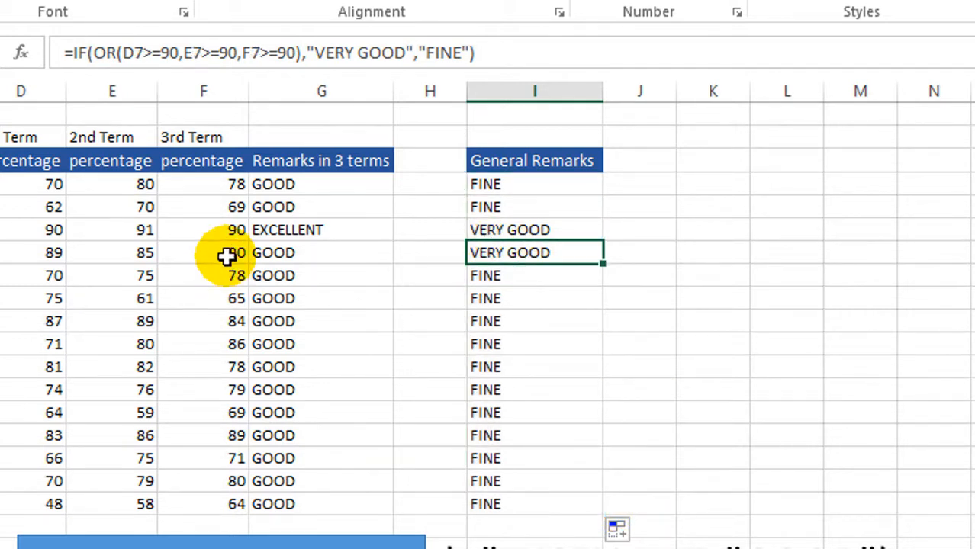
pyautogui.click(228, 255)
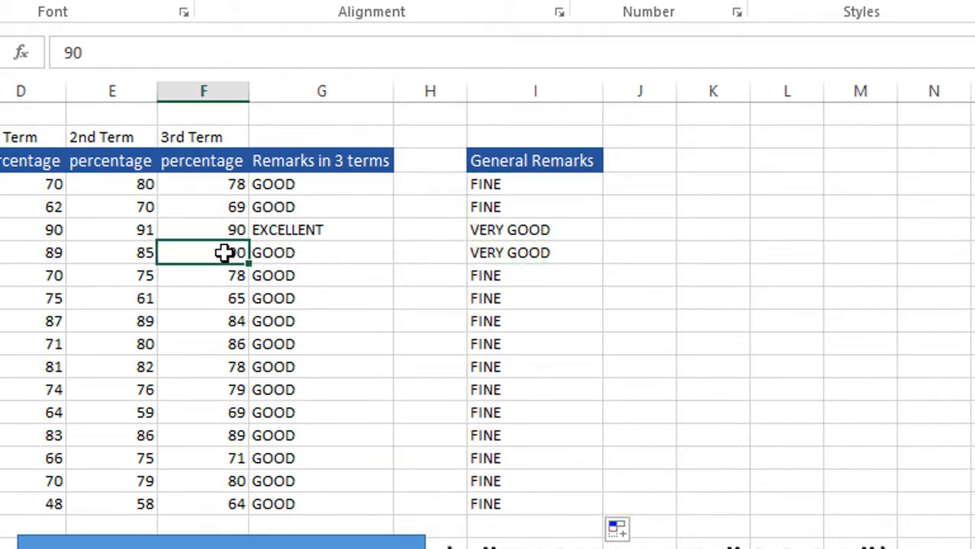
# Step: Set the 1st Term percentage in D12 to 90
pyautogui.click(31, 417)
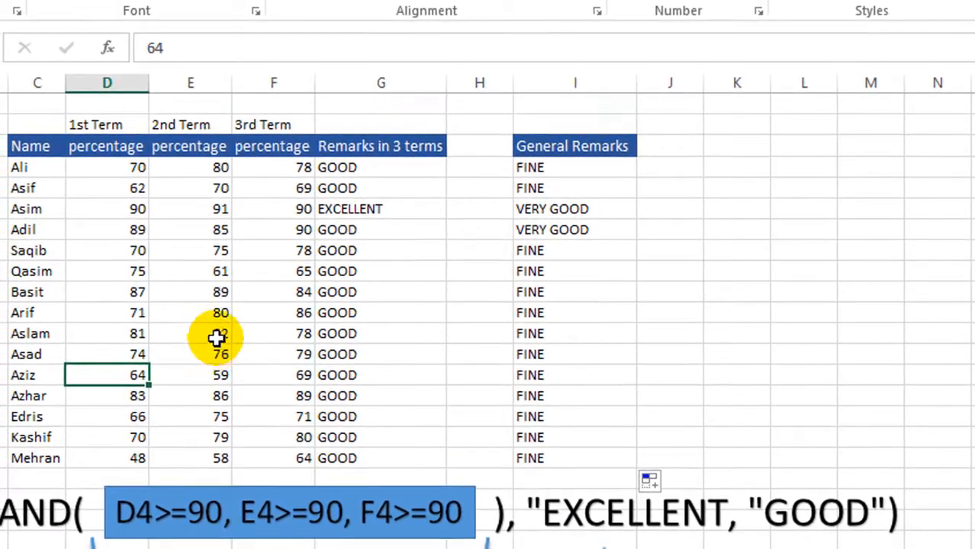
pyautogui.click(49, 367)
pyautogui.click(691, 319)
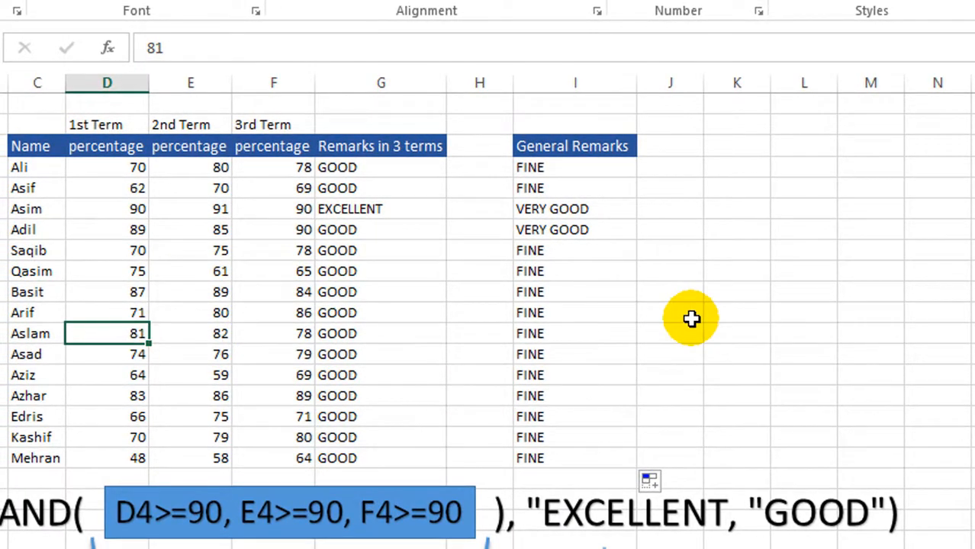
pyautogui.press('Return')
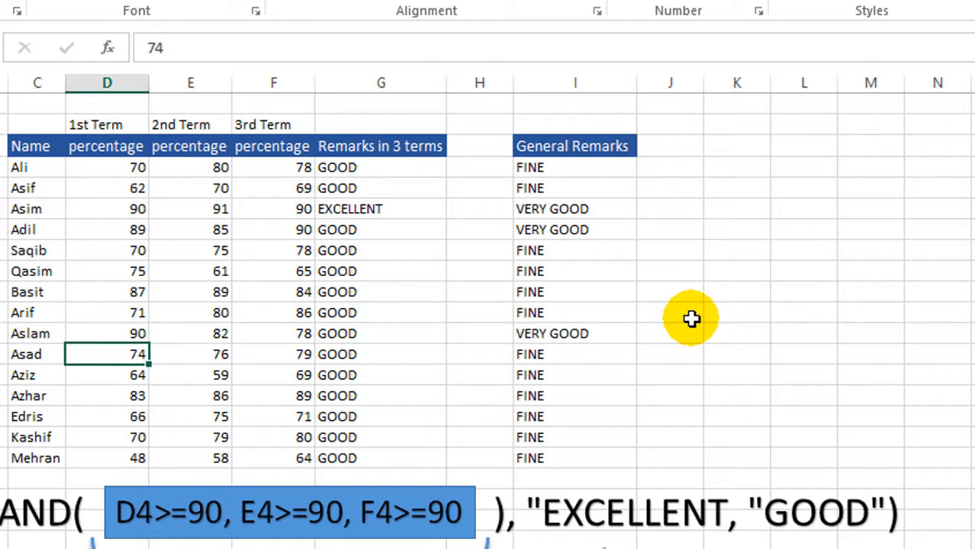
# Step: Check the General Remark in I12 against the three term percentages in row 12
pyautogui.click(609, 336)
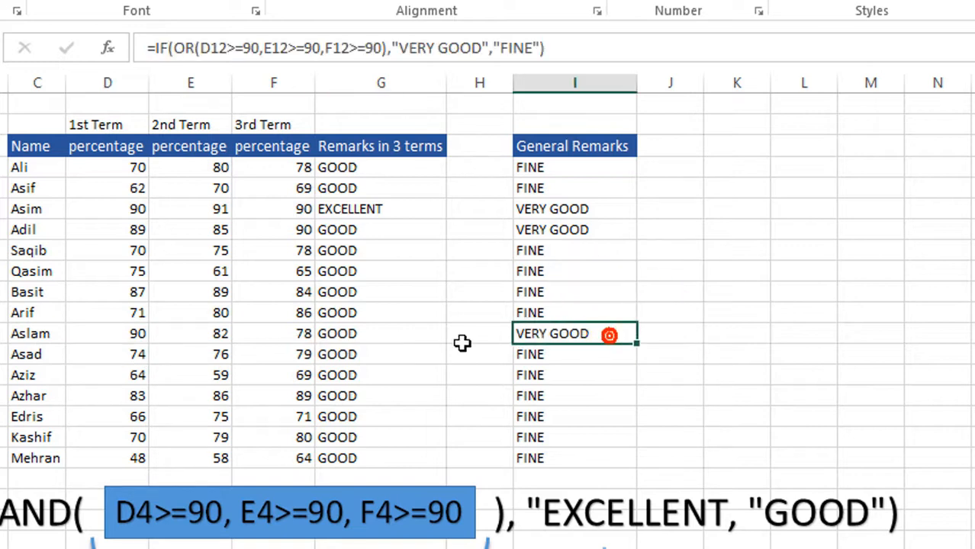
pyautogui.click(123, 338)
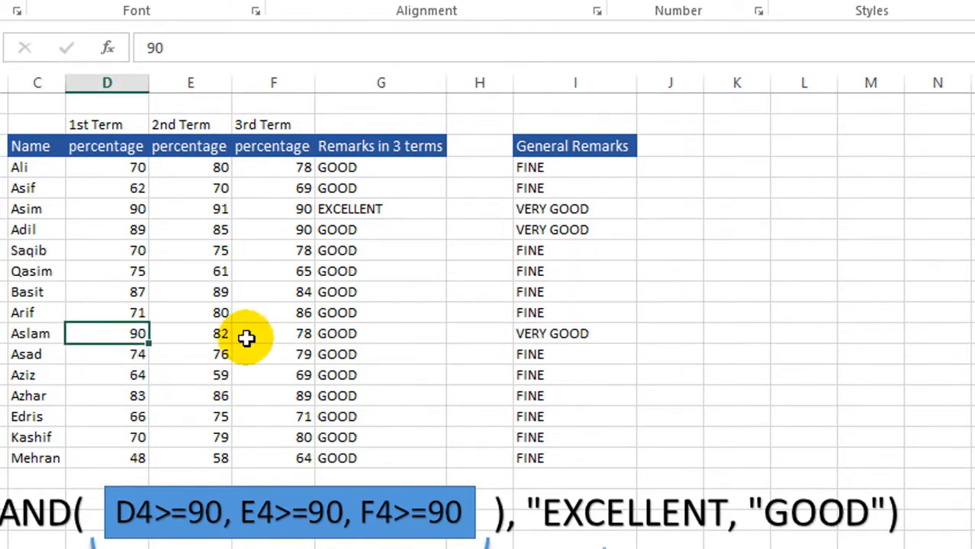
pyautogui.click(289, 338)
pyautogui.click(200, 335)
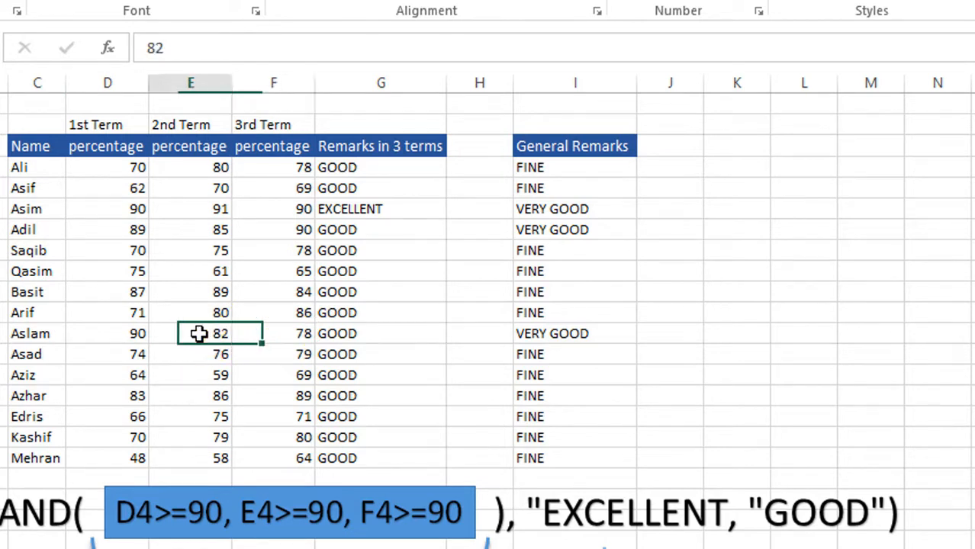
pyautogui.click(125, 337)
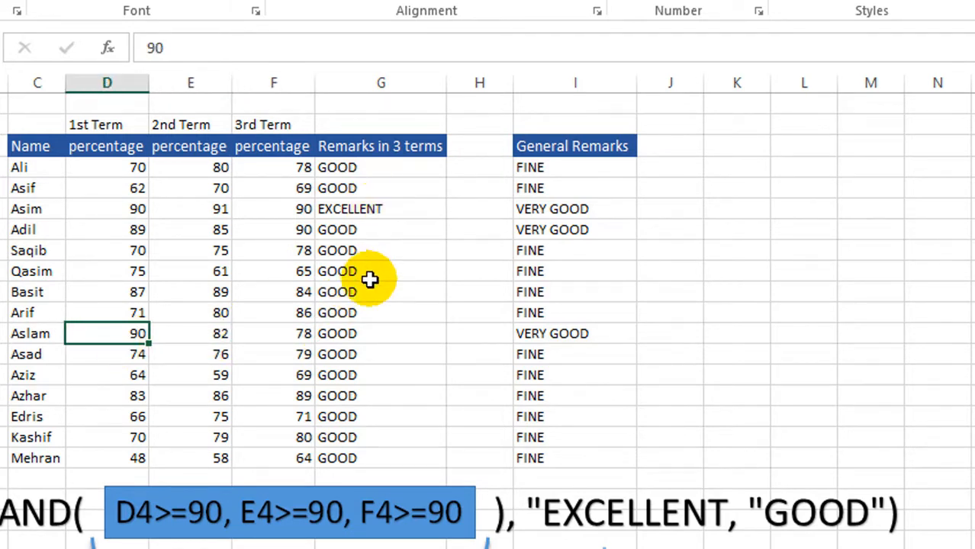
# Step: Set the row 17 percentages to 90 for 1st Term, 92 for 2nd Term and 95 for 3rd Term
pyautogui.click(119, 440)
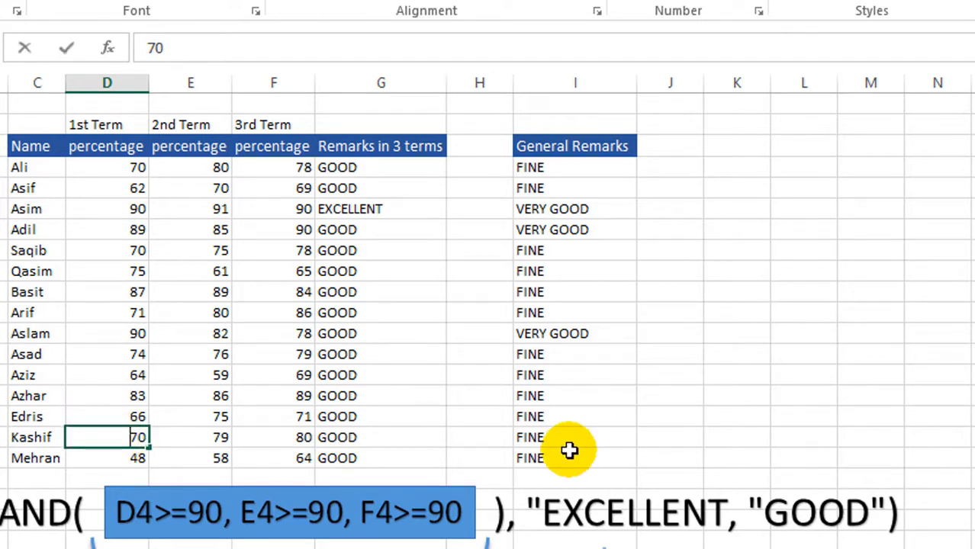
pyautogui.press('Tab')
pyautogui.write('9')
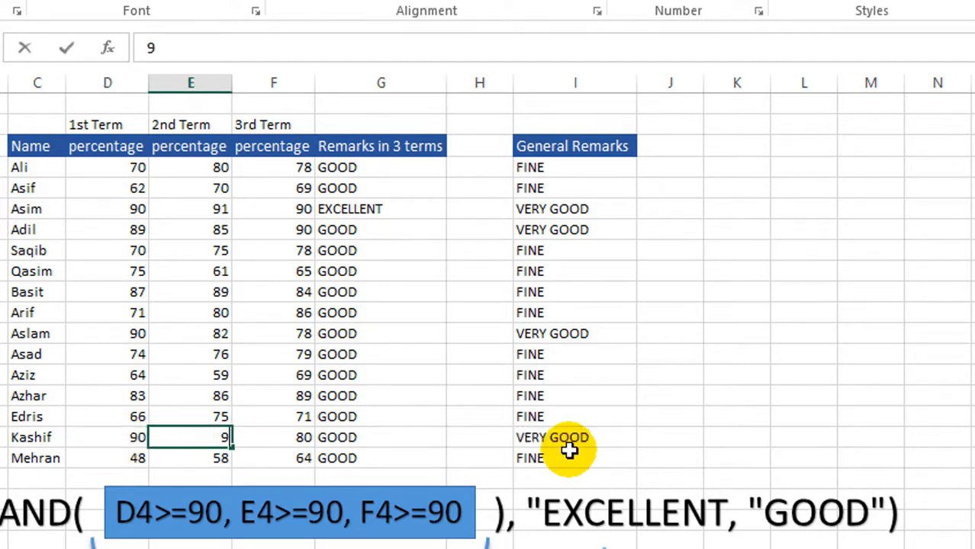
pyautogui.press('Tab')
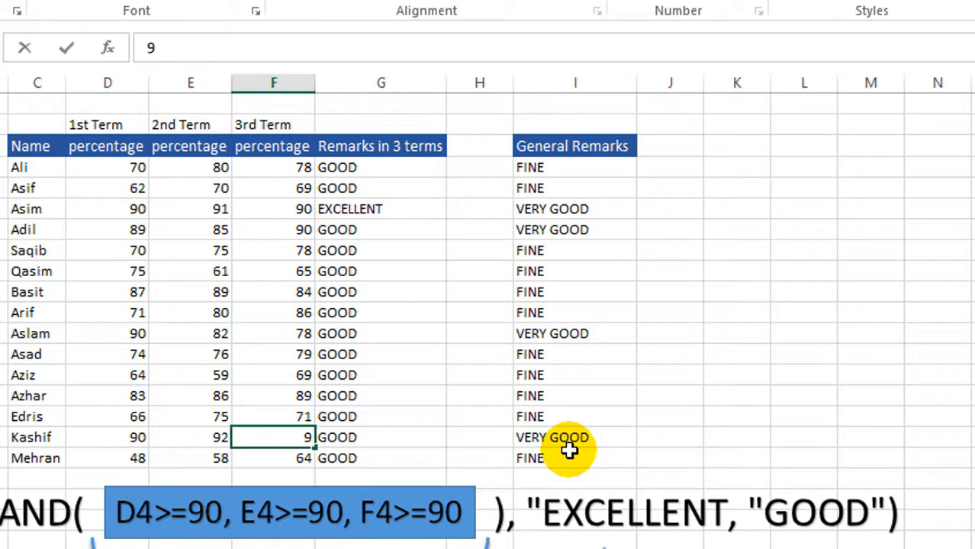
pyautogui.write('95')
pyautogui.press('Tab')
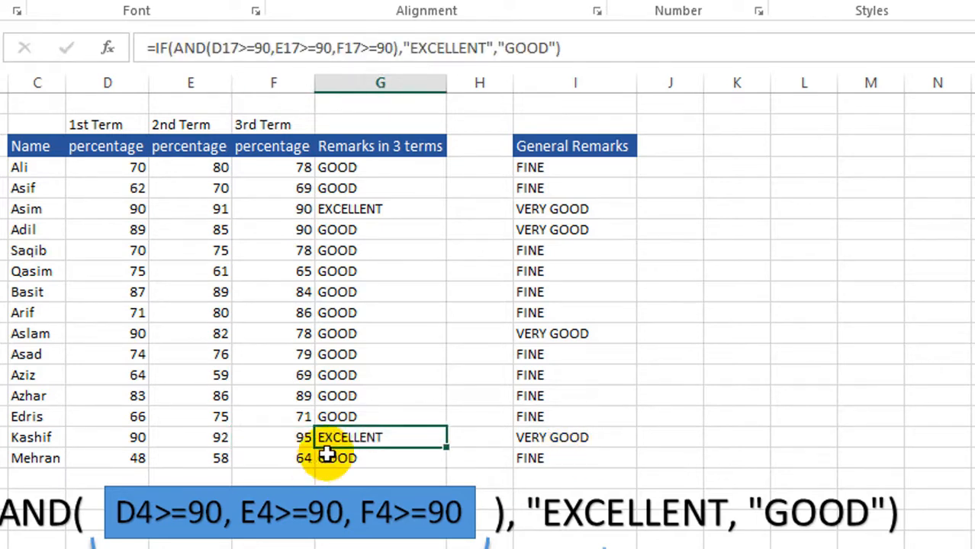
pyautogui.click(799, 407)
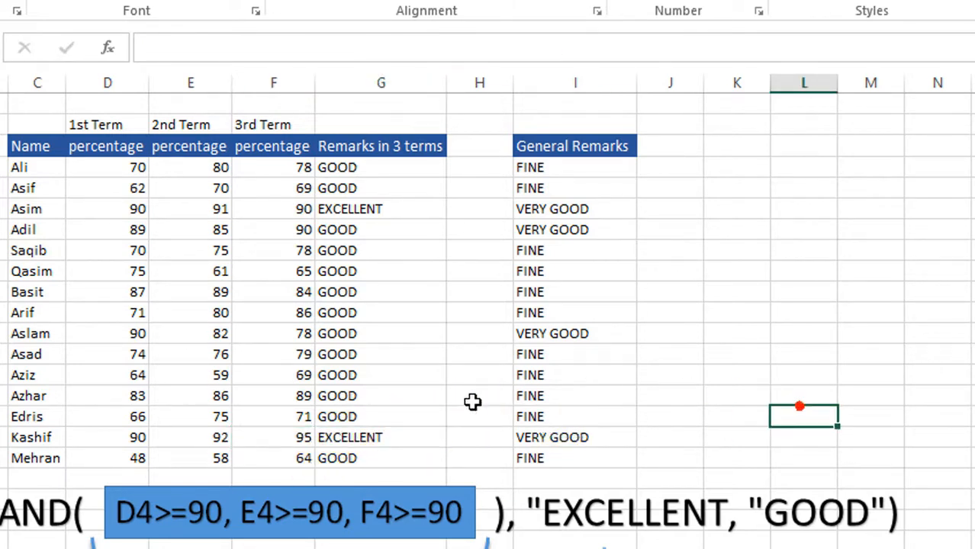
# Step: Compare the Remarks in 3 terms in G17 and G6 with the three term percentages in their rows
pyautogui.click(400, 441)
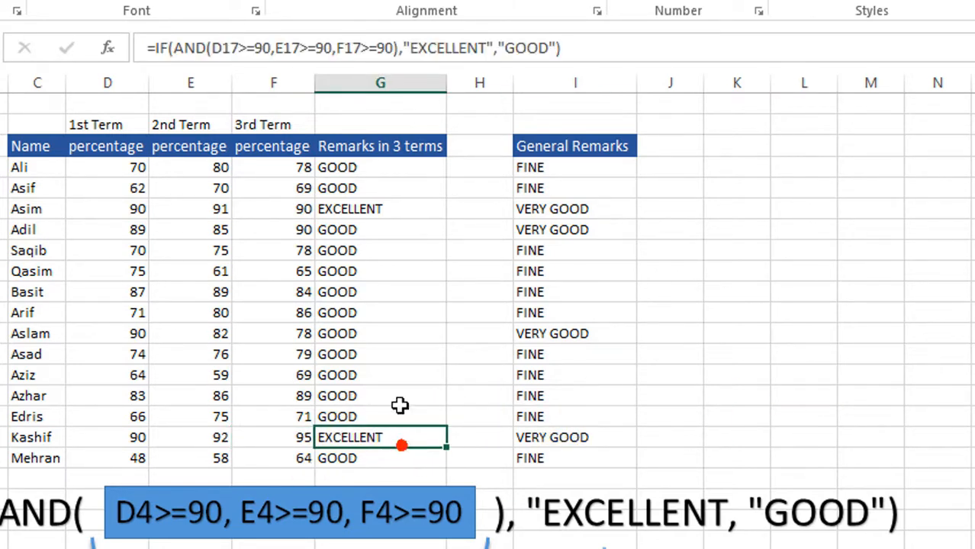
pyautogui.click(357, 209)
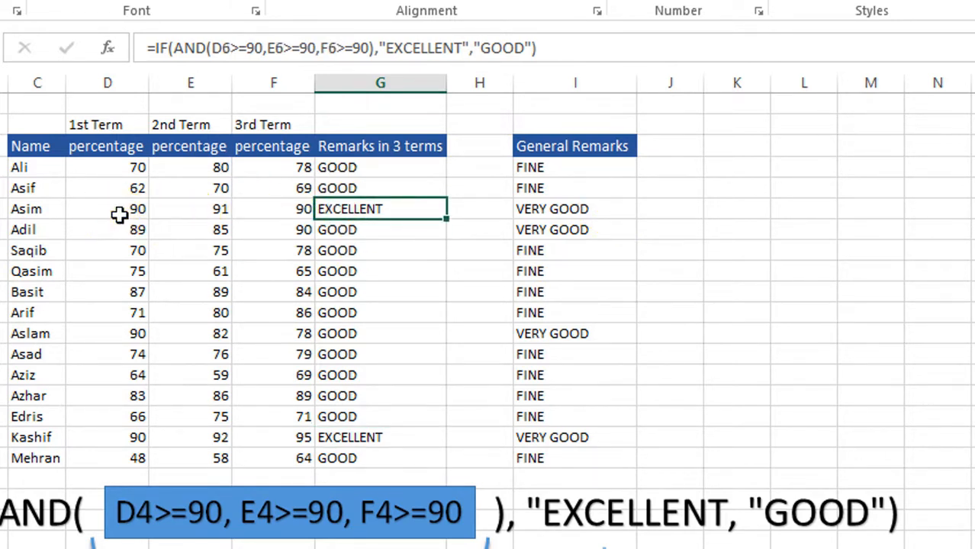
pyautogui.moveTo(119, 216); pyautogui.dragTo(255, 209)
pyautogui.click(372, 213)
pyautogui.click(372, 211)
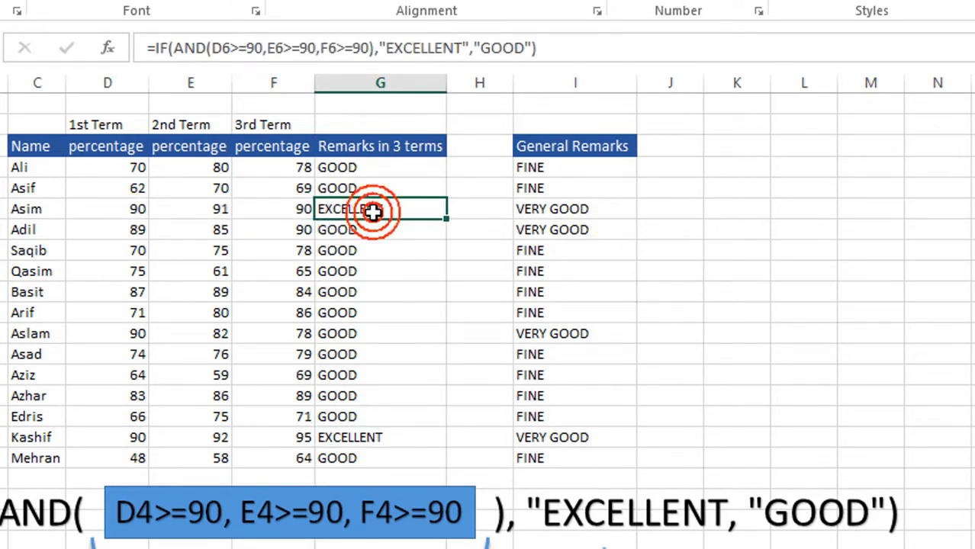
pyautogui.moveTo(112, 436); pyautogui.dragTo(270, 438)
pyautogui.click(388, 437)
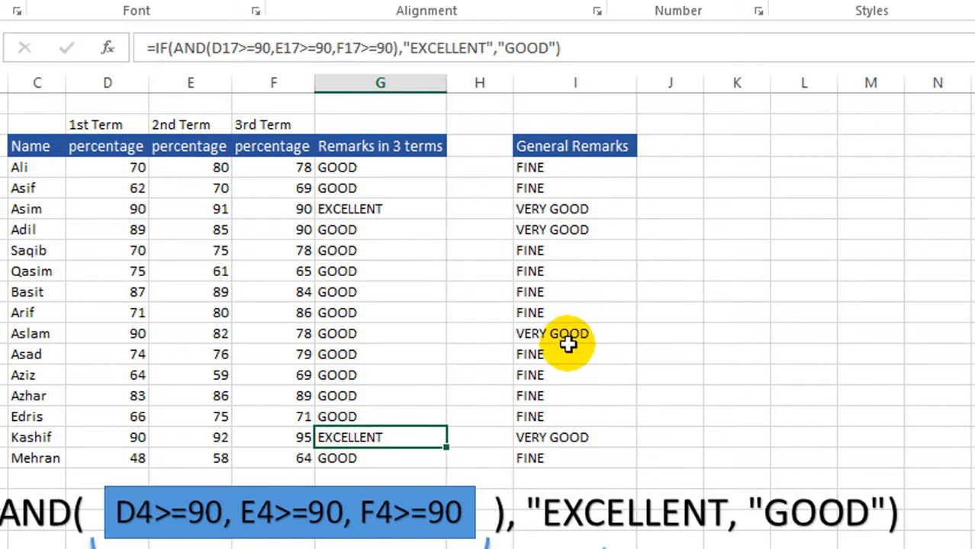
# Step: Review the General Remarks in I17, I7 and I12, and examine the term percentages in rows 12 and 10
pyautogui.click(565, 445)
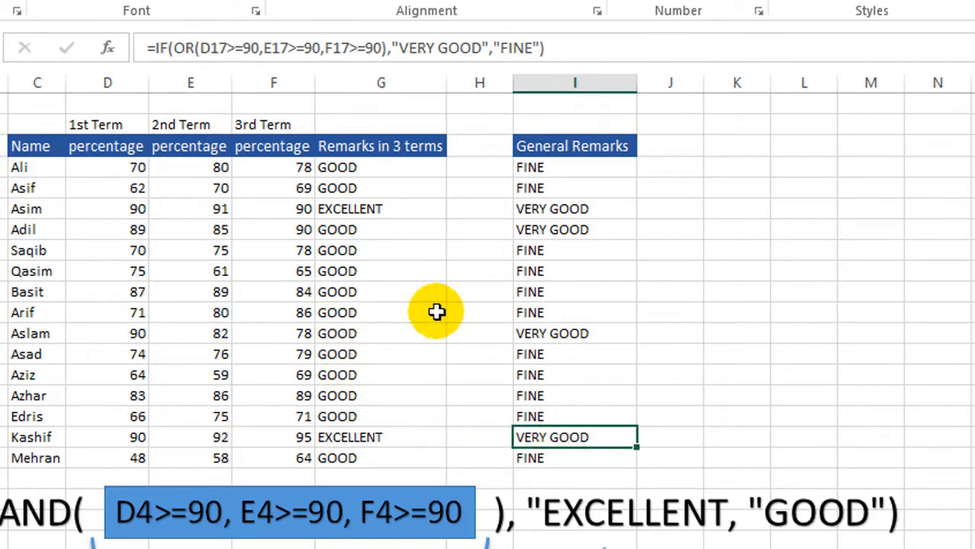
pyautogui.click(557, 232)
pyautogui.click(556, 333)
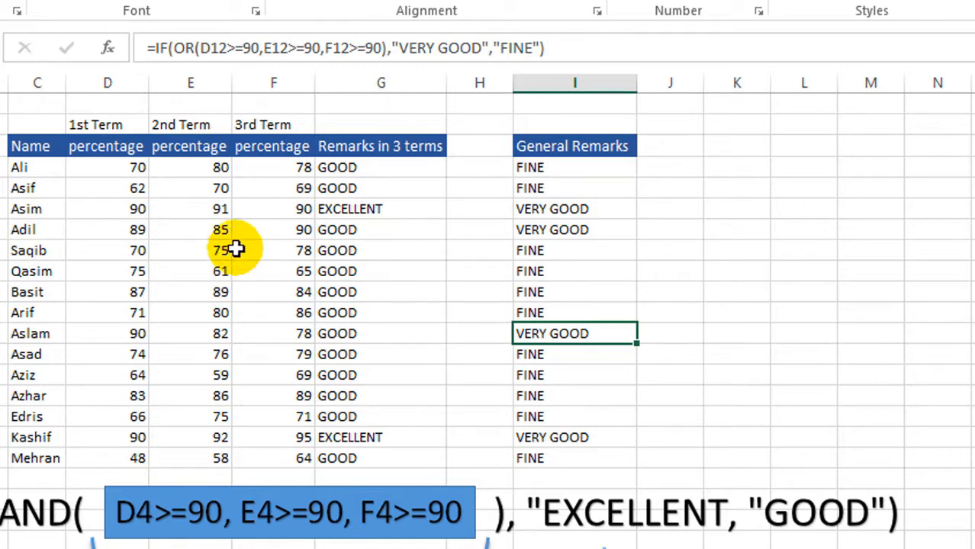
pyautogui.click(135, 333)
pyautogui.click(179, 336)
pyautogui.click(268, 333)
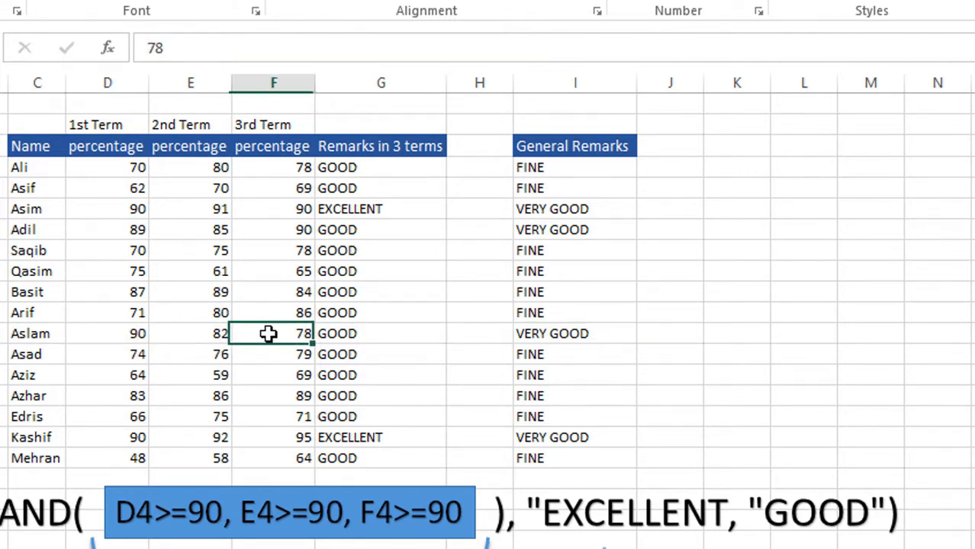
pyautogui.click(113, 289)
pyautogui.click(196, 294)
pyautogui.click(273, 293)
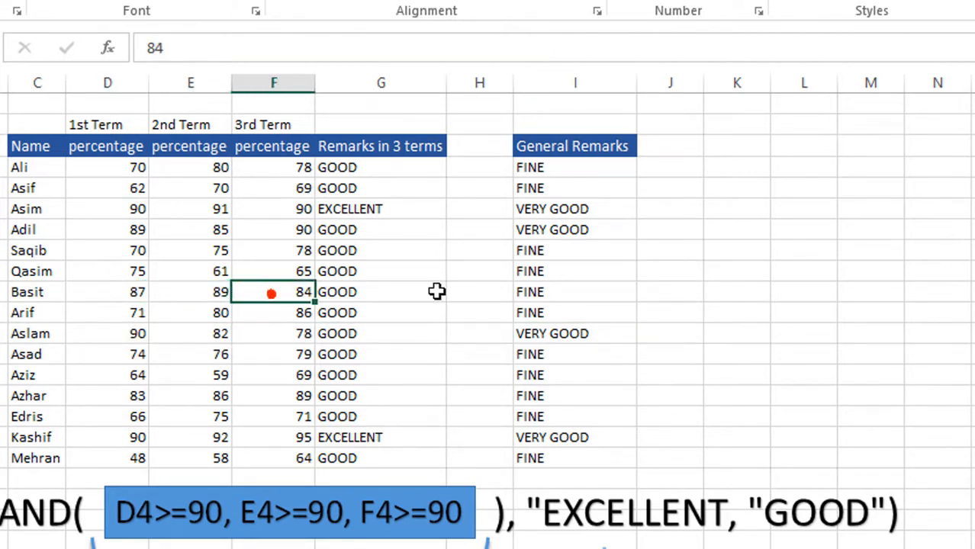